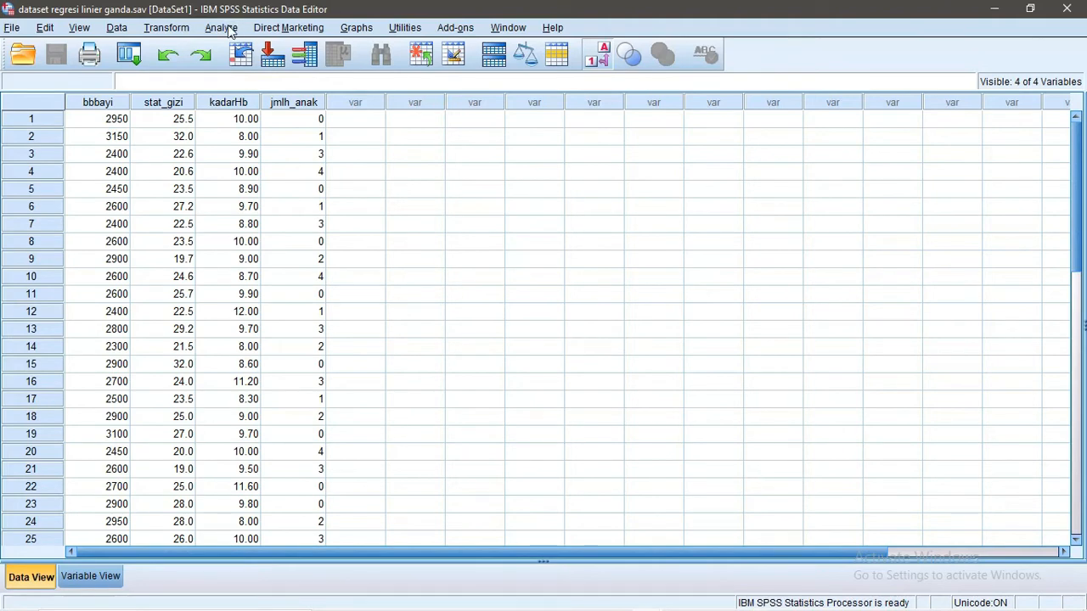
Run a two-tailed Pearson bivariate correlation on all four variables: bbbayi, stat_gizi, kadarHb and jmlh_anak
left_click(226, 29)
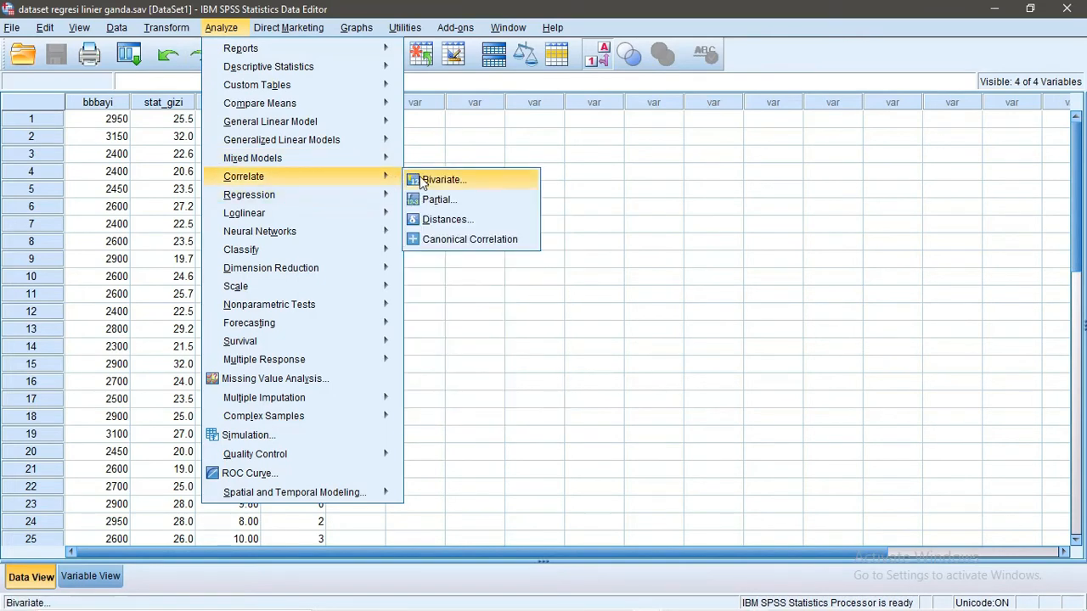
left_click(423, 181)
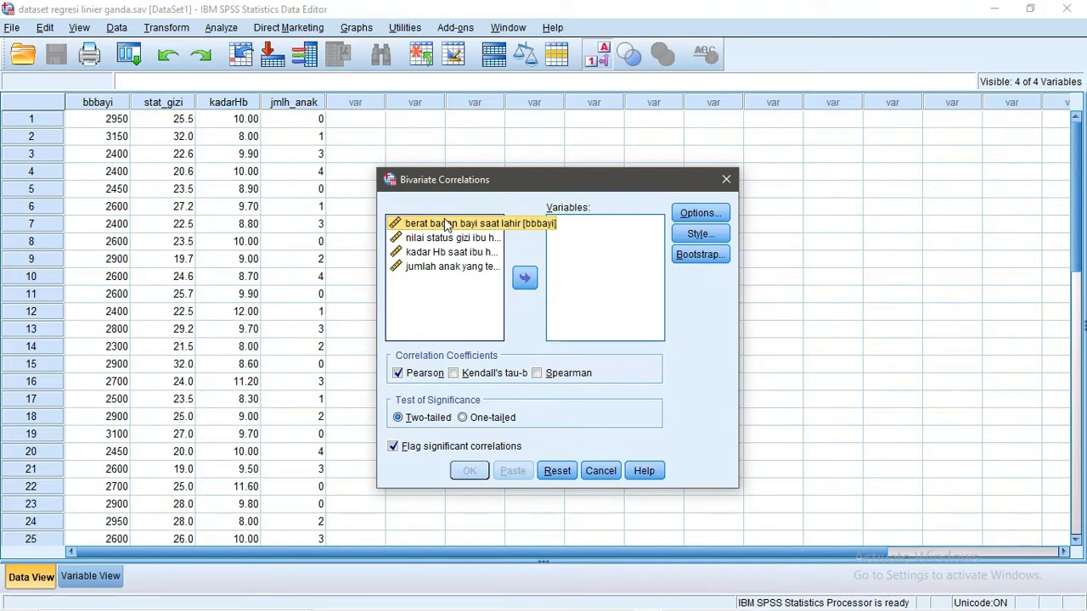
key("shift+Down")
key("shift+Down")
key("shift+Down")
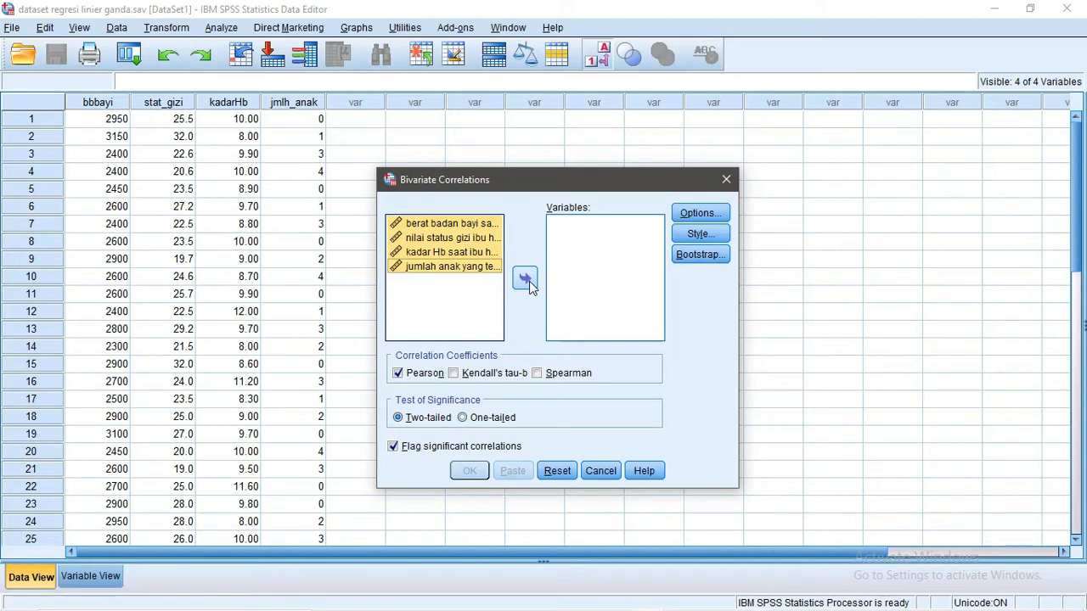
left_click(525, 279)
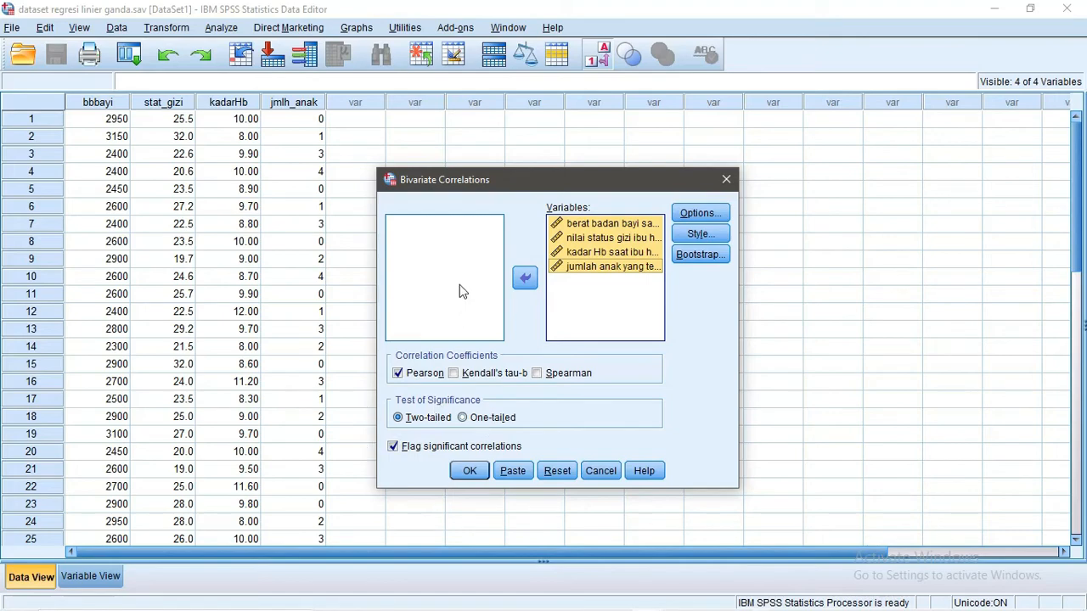
left_click(470, 472)
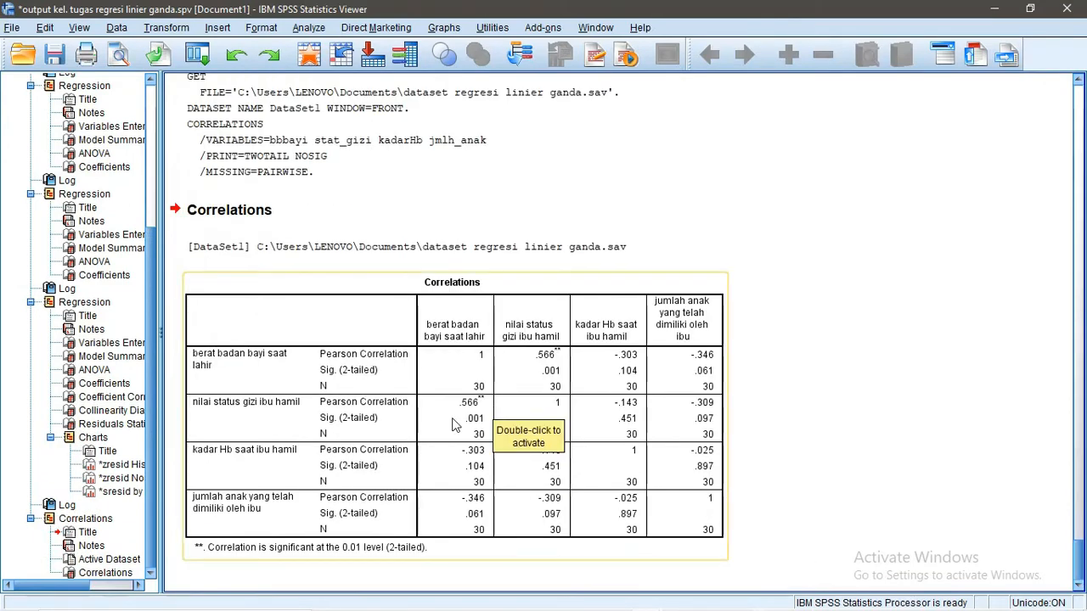
Examine the Sig. (2-tailed) values of the three predictors against berat badan bayi saat lahir in the Correlations table, and return to the dataset
left_click(453, 424)
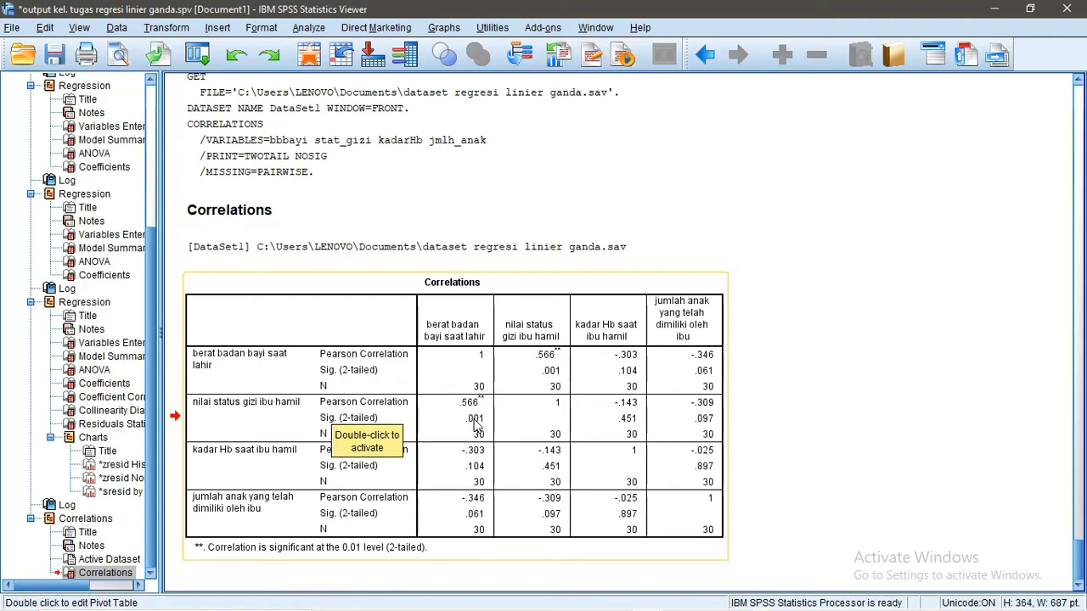
left_click(469, 467)
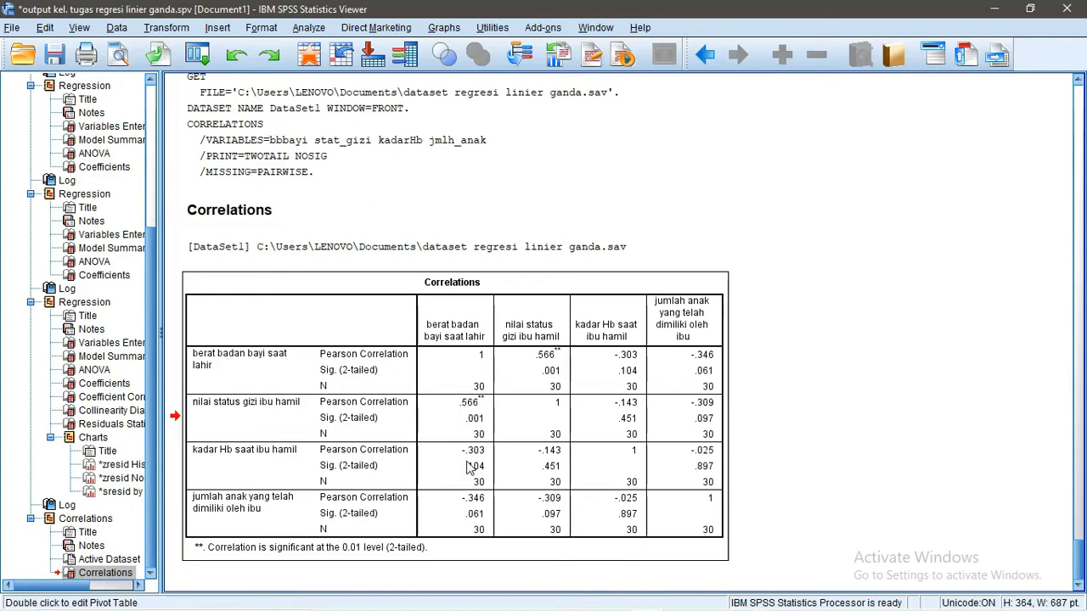
double_click(468, 464)
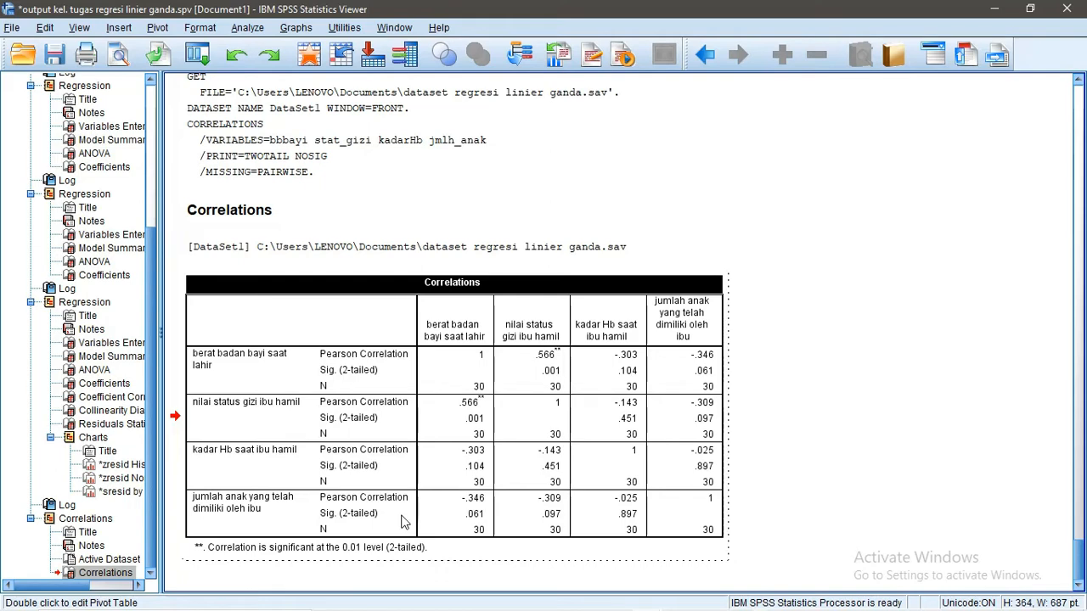
double_click(481, 515)
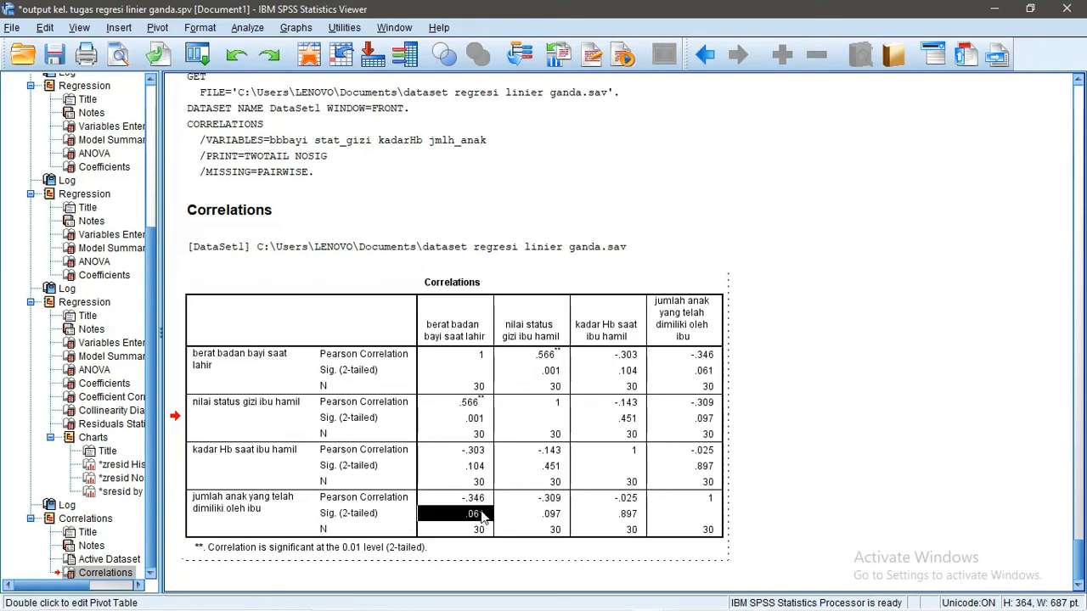
left_click(476, 421)
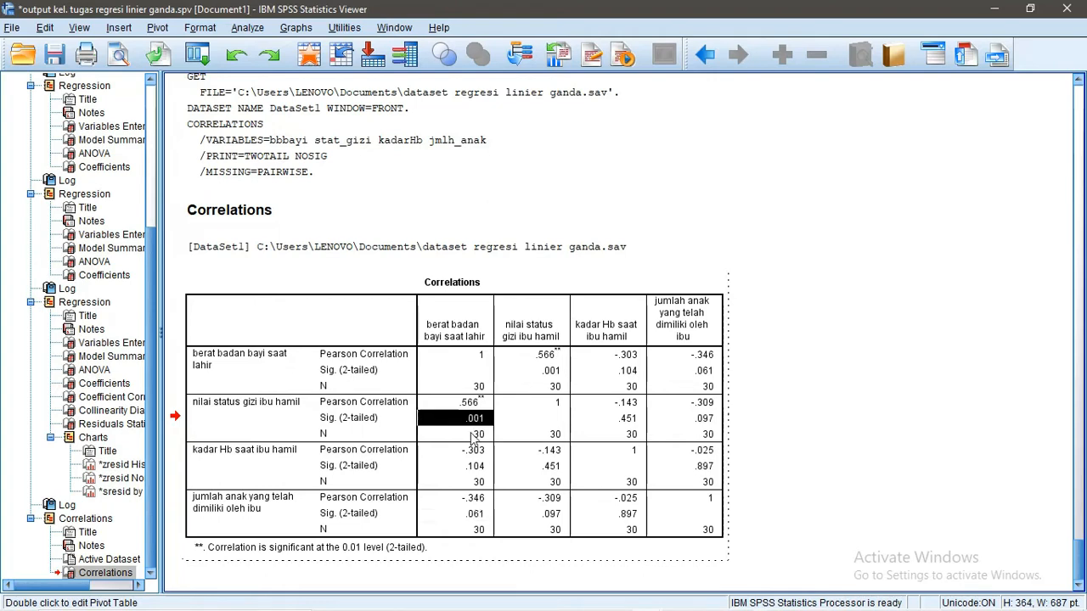
left_click(468, 467)
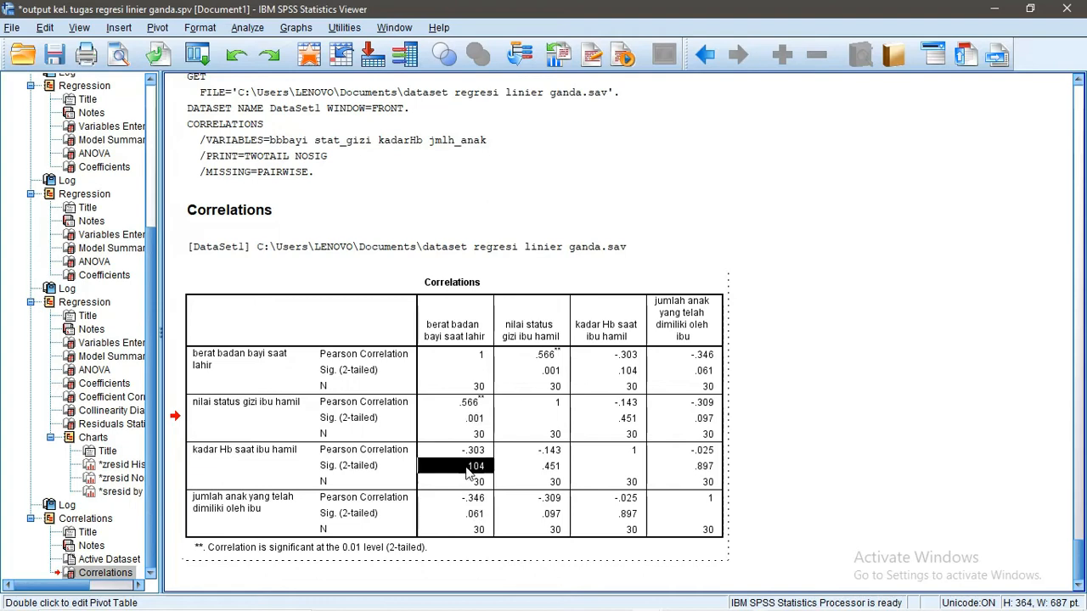
left_click(470, 515)
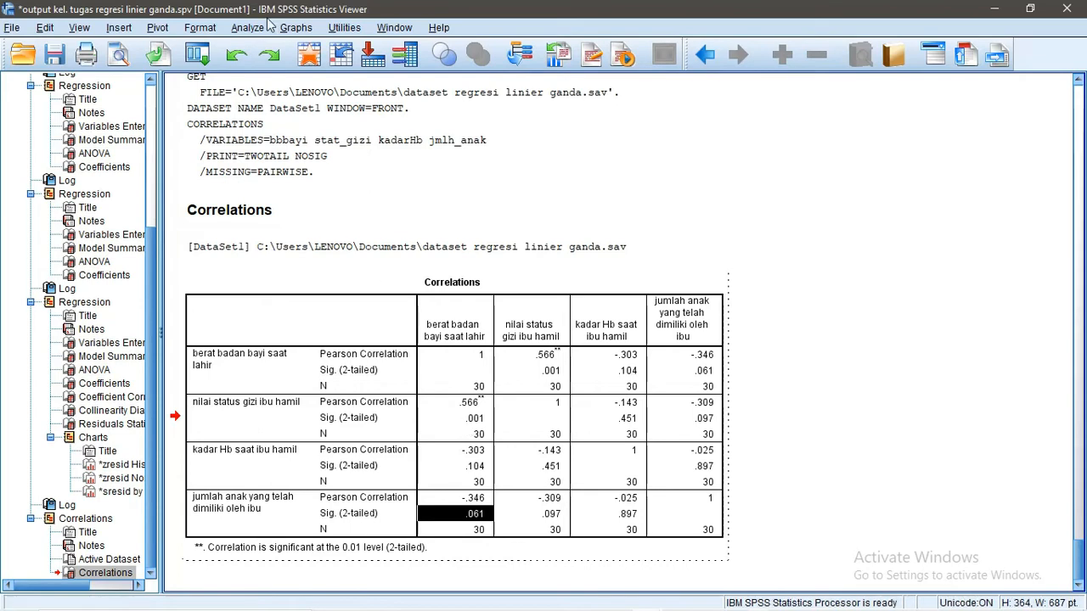
left_click(995, 12)
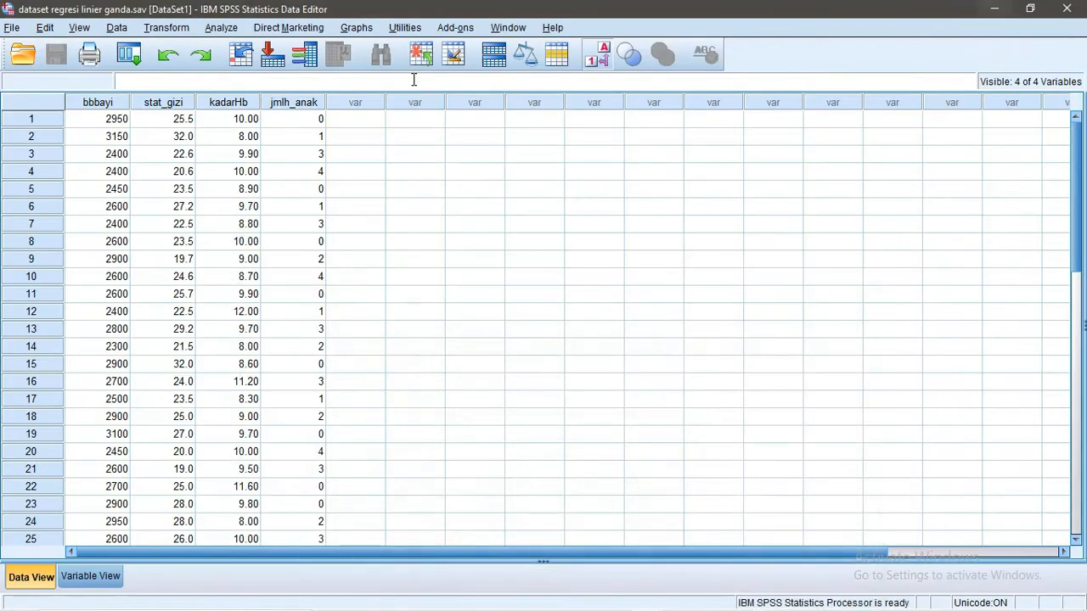
Run a linear regression with bbbayi as the dependent variable and stat_gizi, kadarHb and jmlh_anak as independents, using the Enter method
left_click(220, 34)
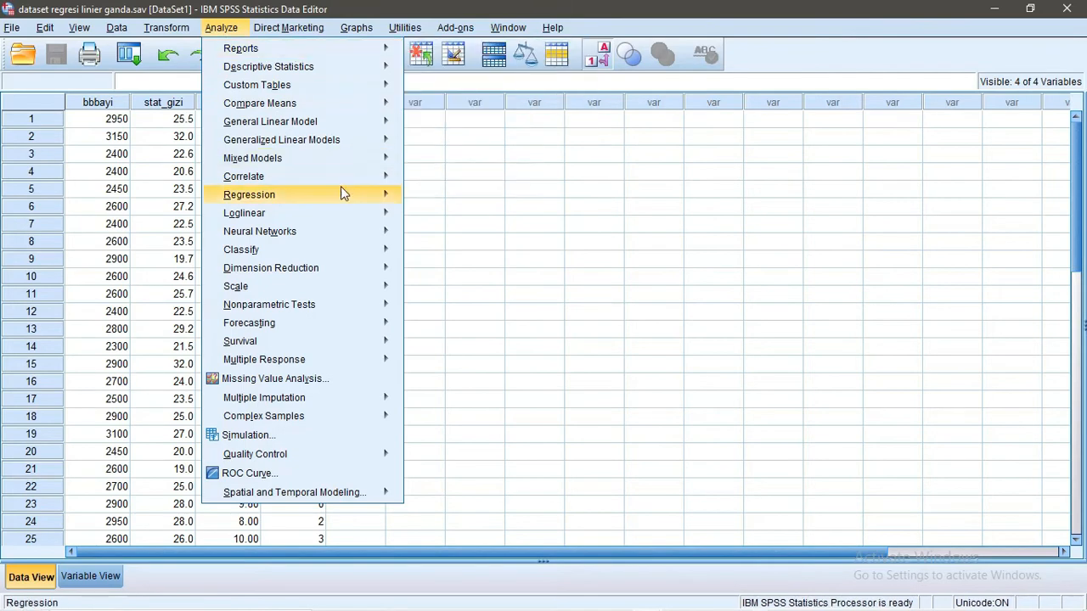
mouse_move(356, 196)
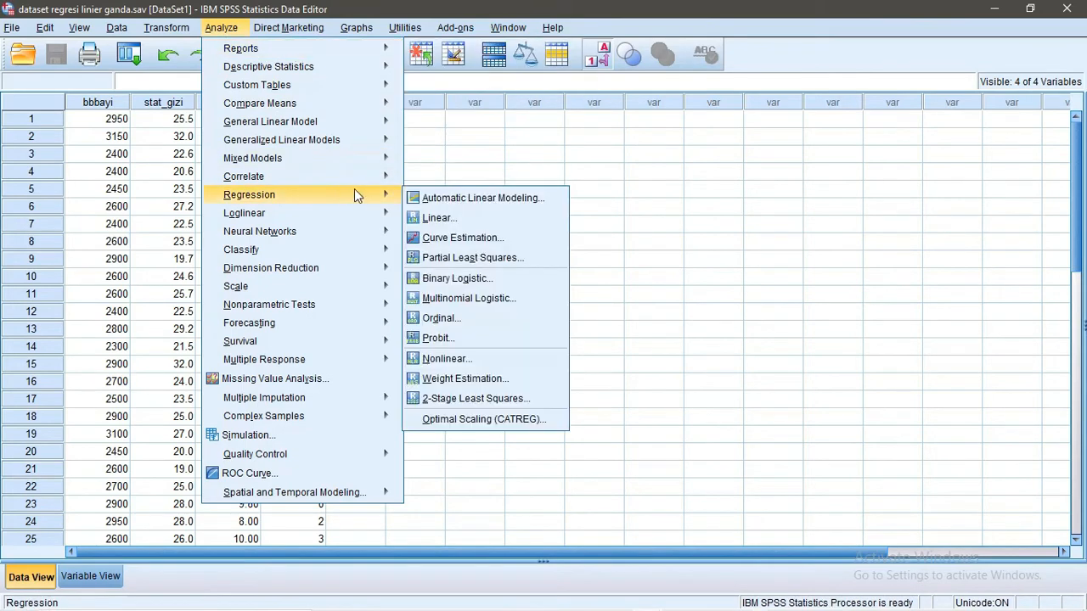
left_click(428, 215)
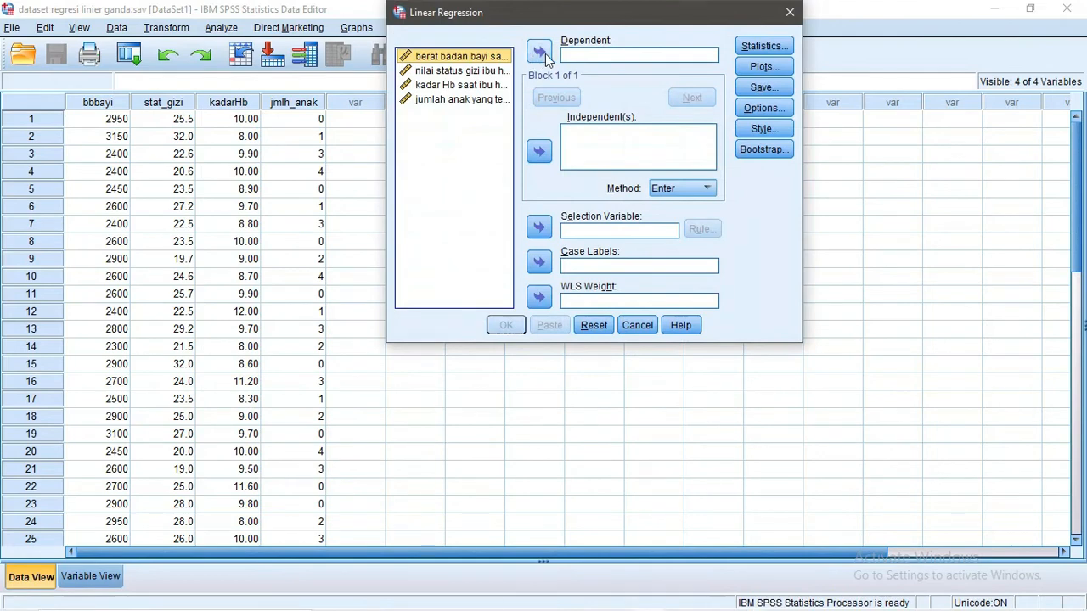
left_click(545, 54)
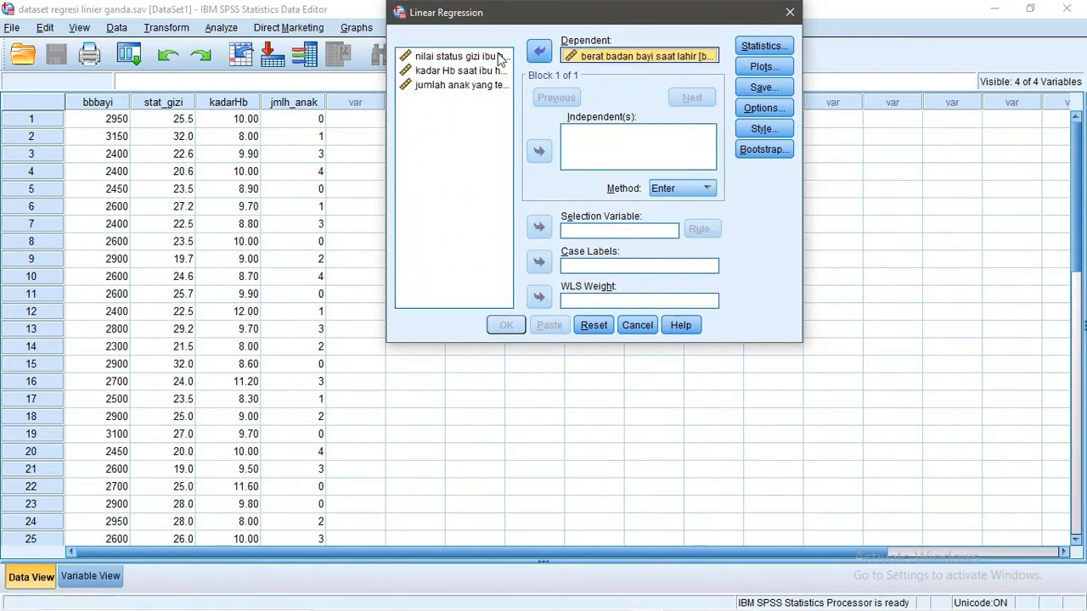
key("shift+Down")
key("shift+Down")
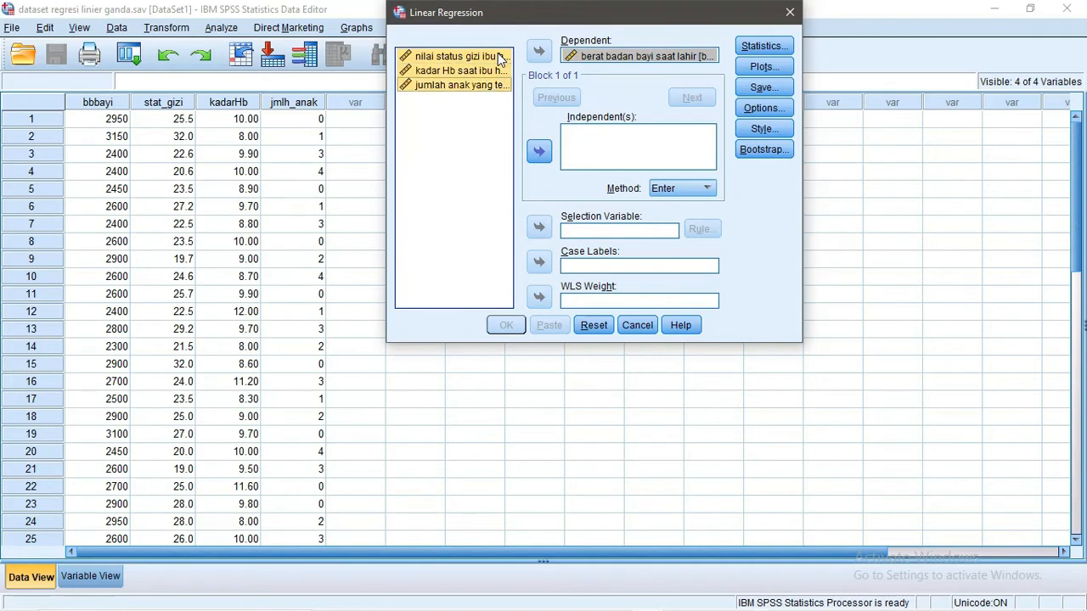
left_click(536, 153)
left_click(507, 326)
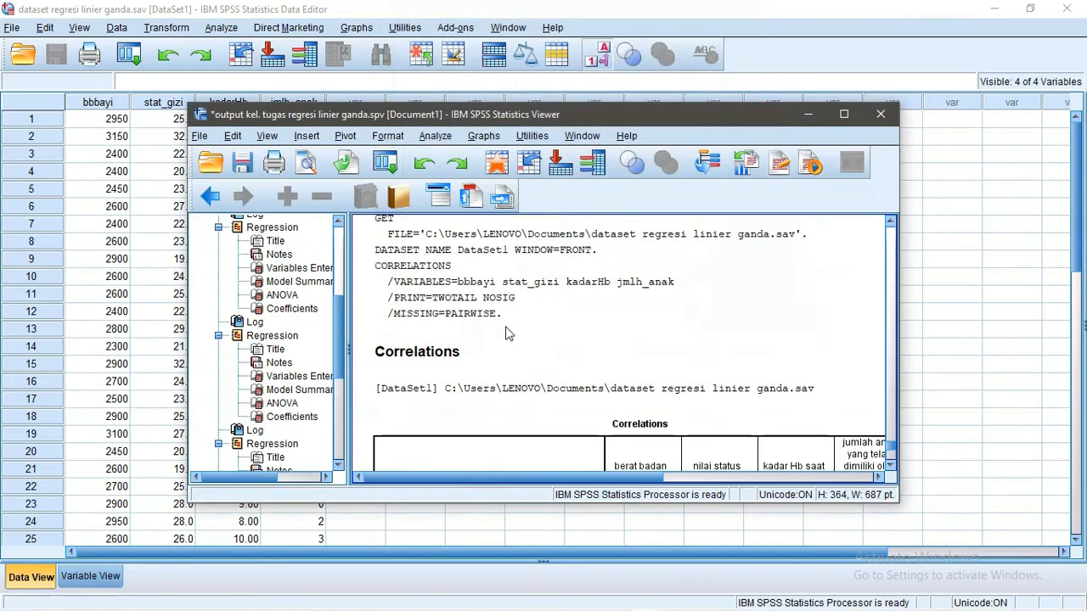
Examine the Sig. value of each predictor in the Coefficients table of the three-predictor regression
left_click(852, 117)
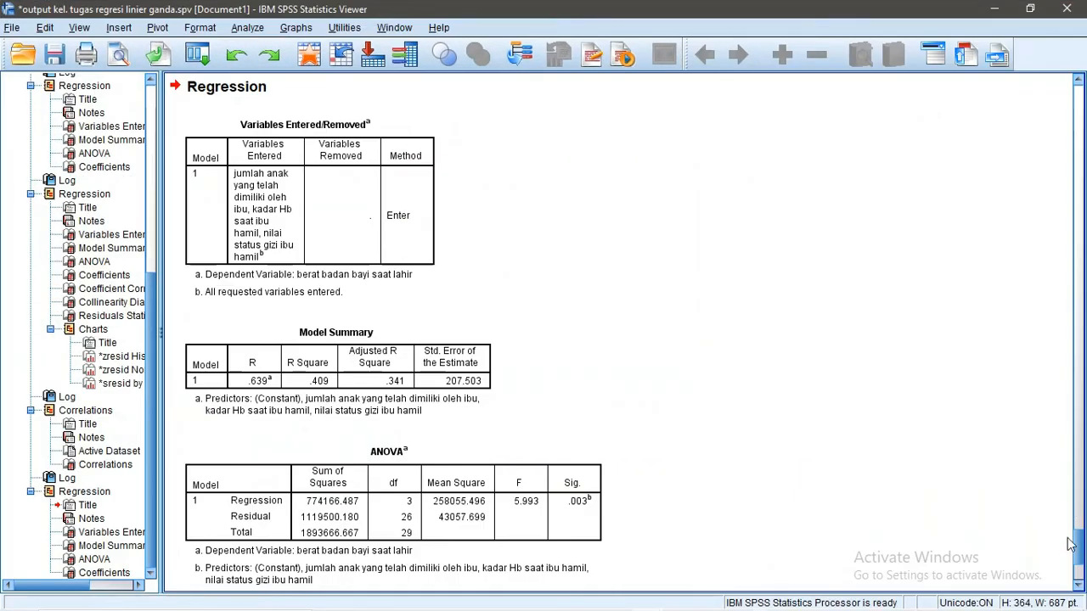
scroll(1068, 565, "down", 5)
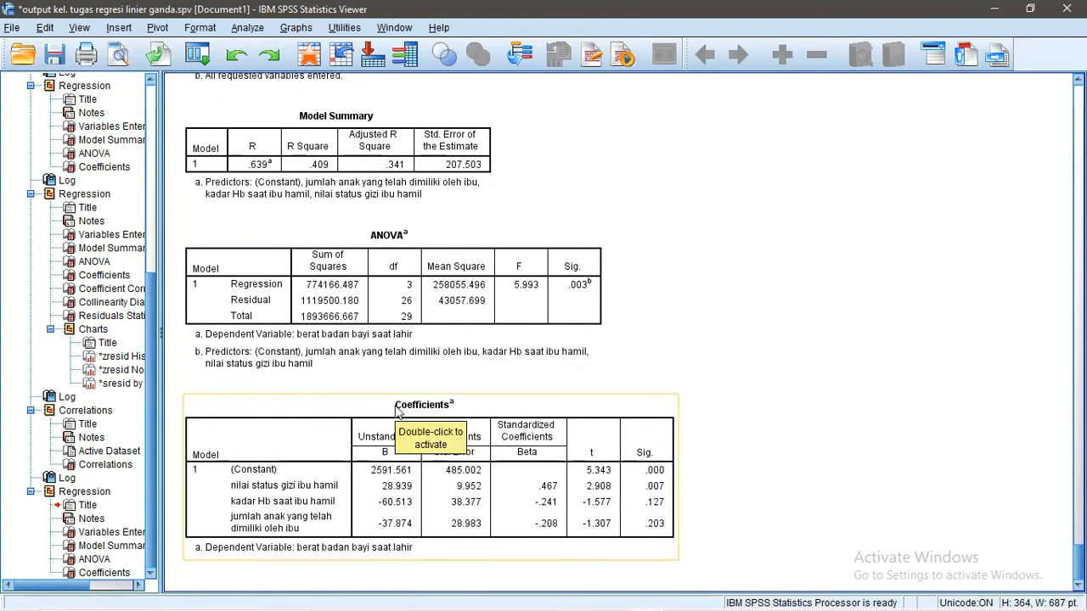
left_click(646, 482)
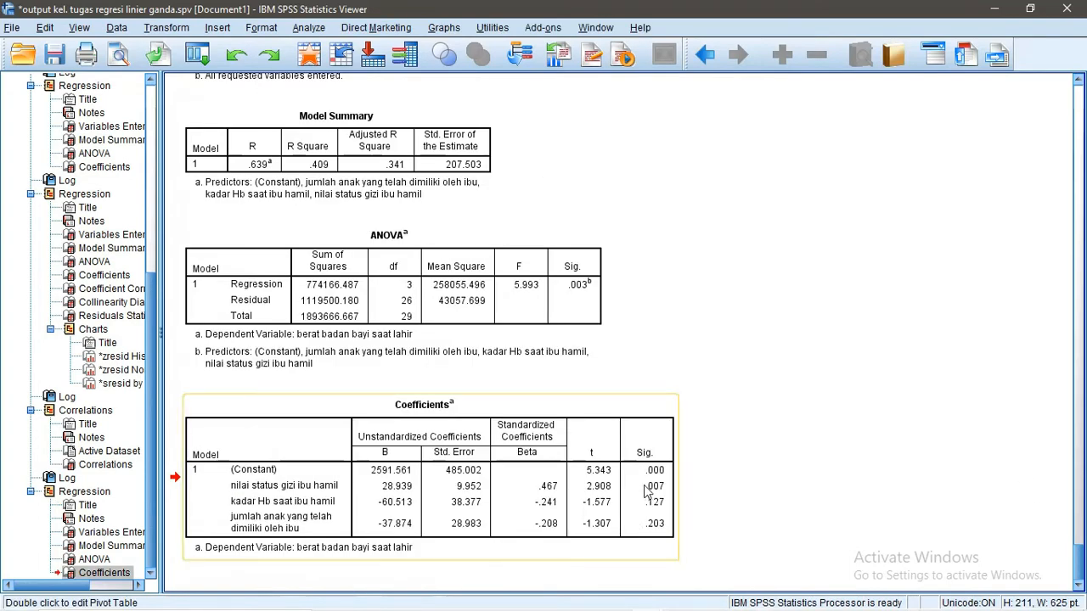
double_click(645, 489)
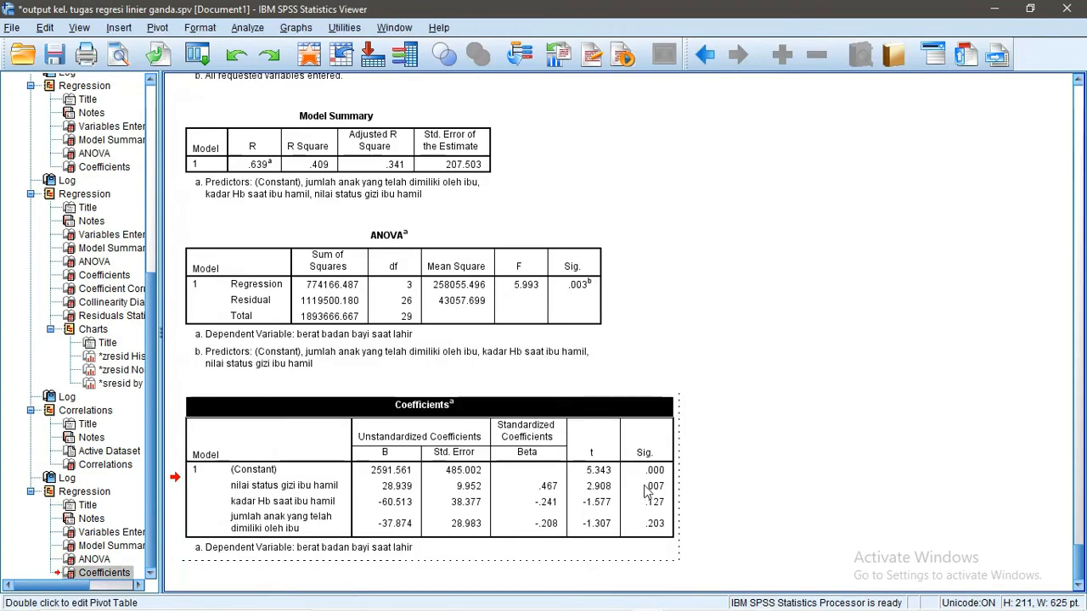
left_click(647, 489)
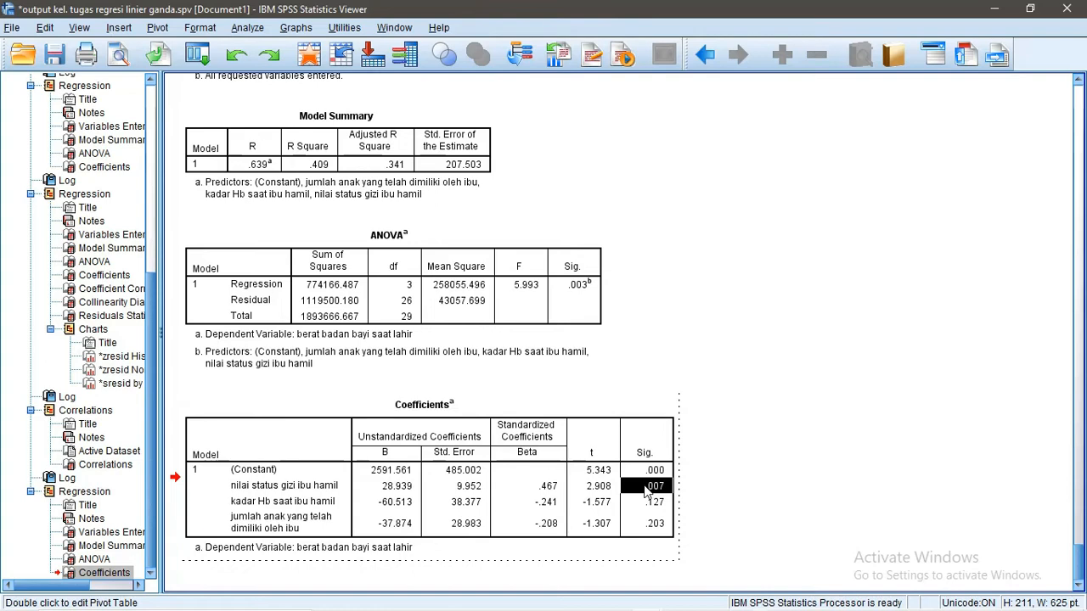
key("Down")
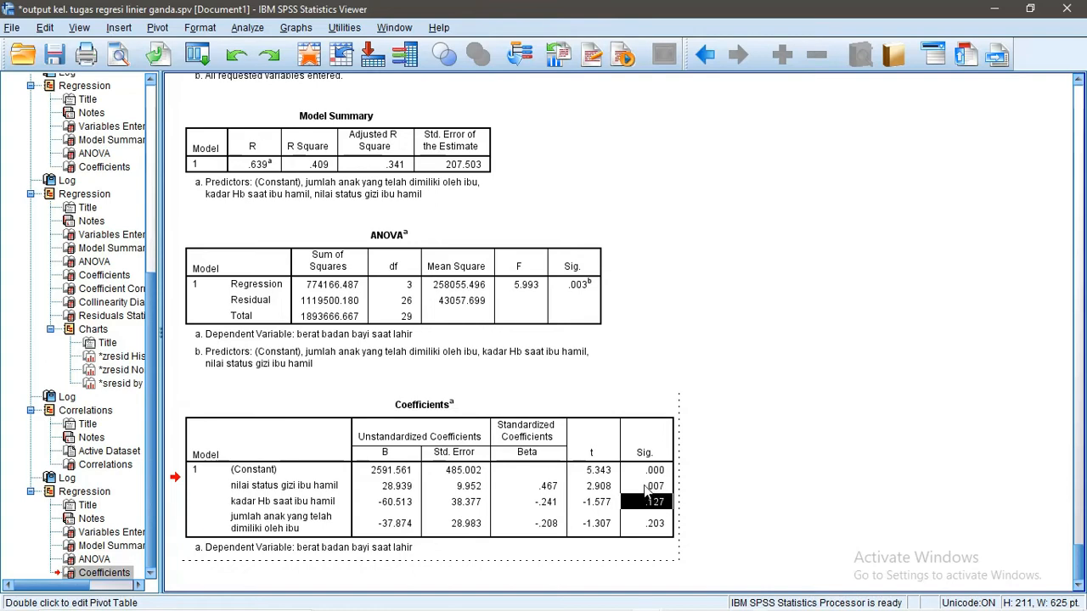
key("Down")
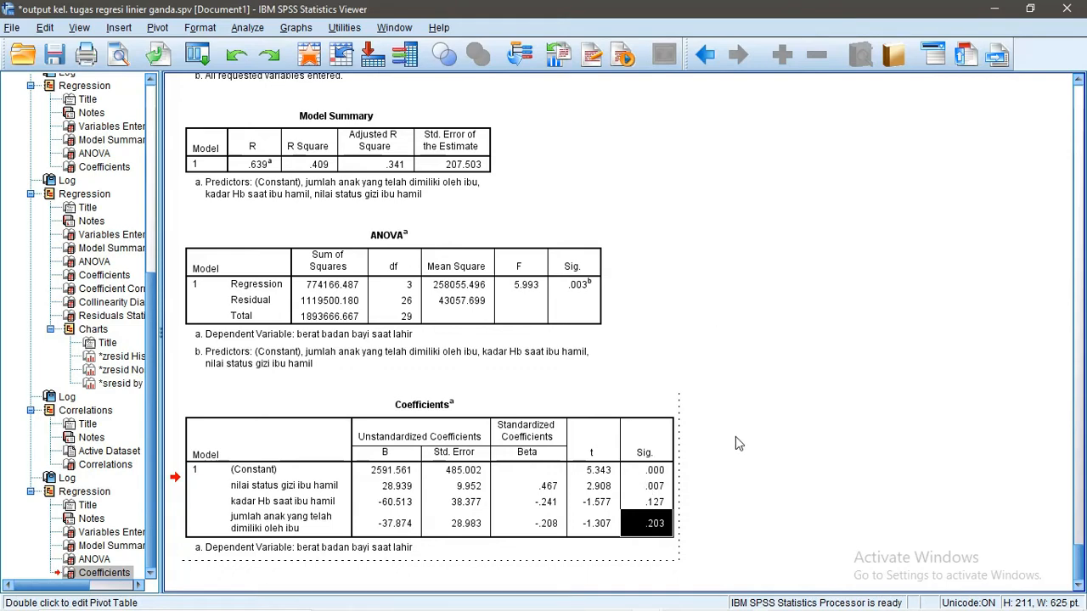
Remove jmlh_anak from the independent variables and rerun the linear regression with only stat_gizi and kadarHb as predictors of bbbayi
left_click(998, 8)
left_click(223, 28)
left_click(223, 28)
left_click(222, 28)
mouse_move(295, 185)
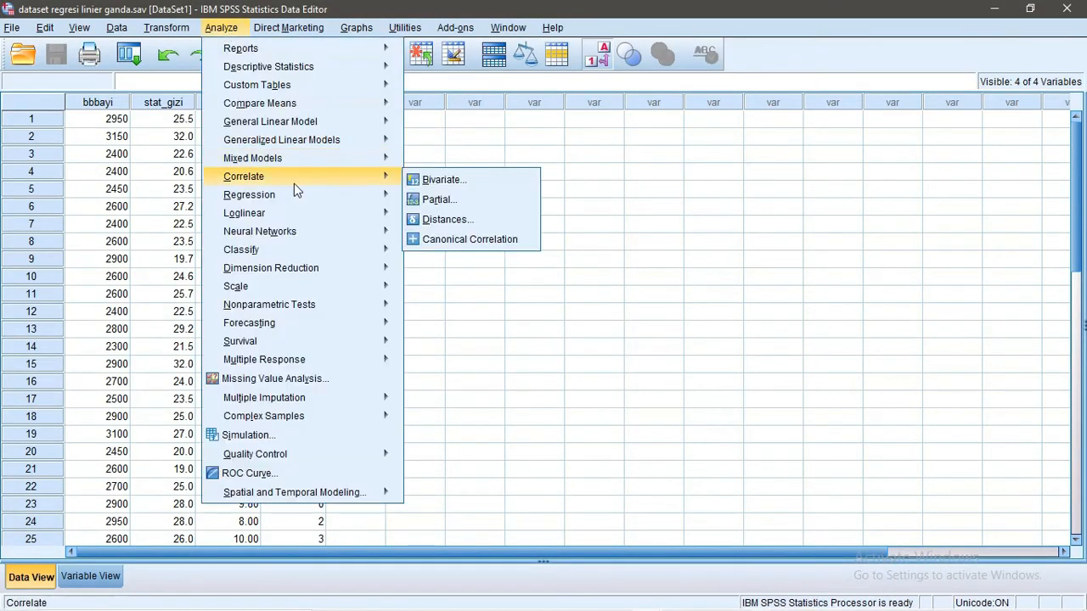
mouse_move(367, 198)
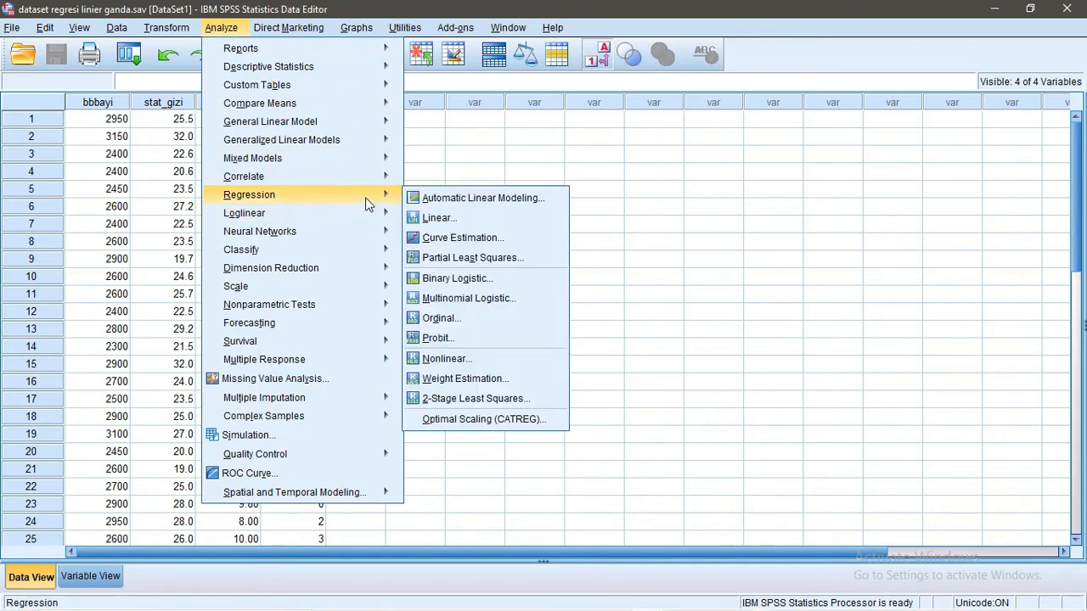
left_click(457, 218)
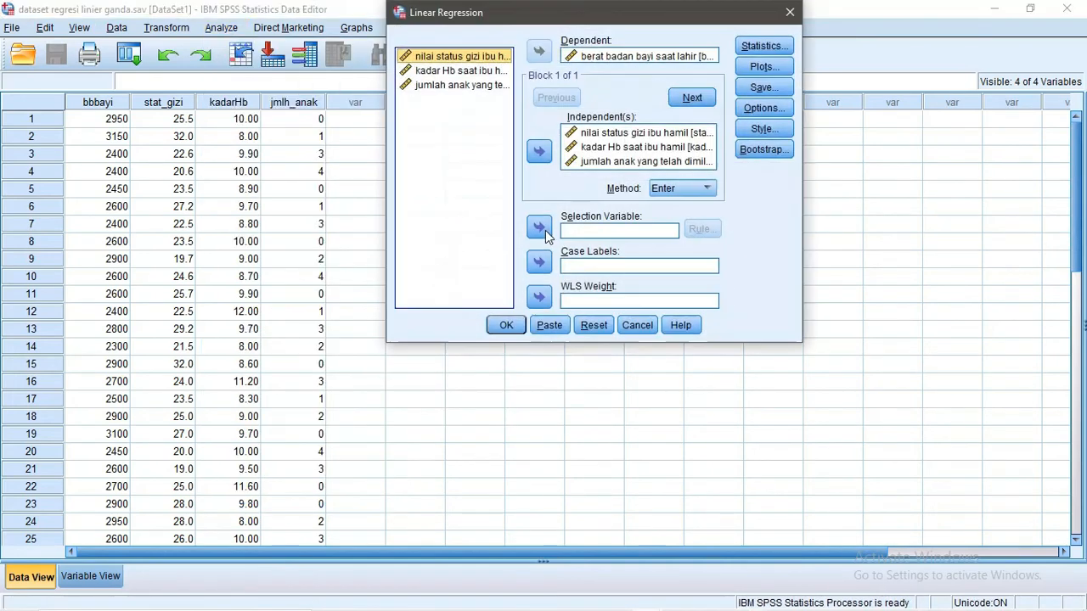
left_click(594, 166)
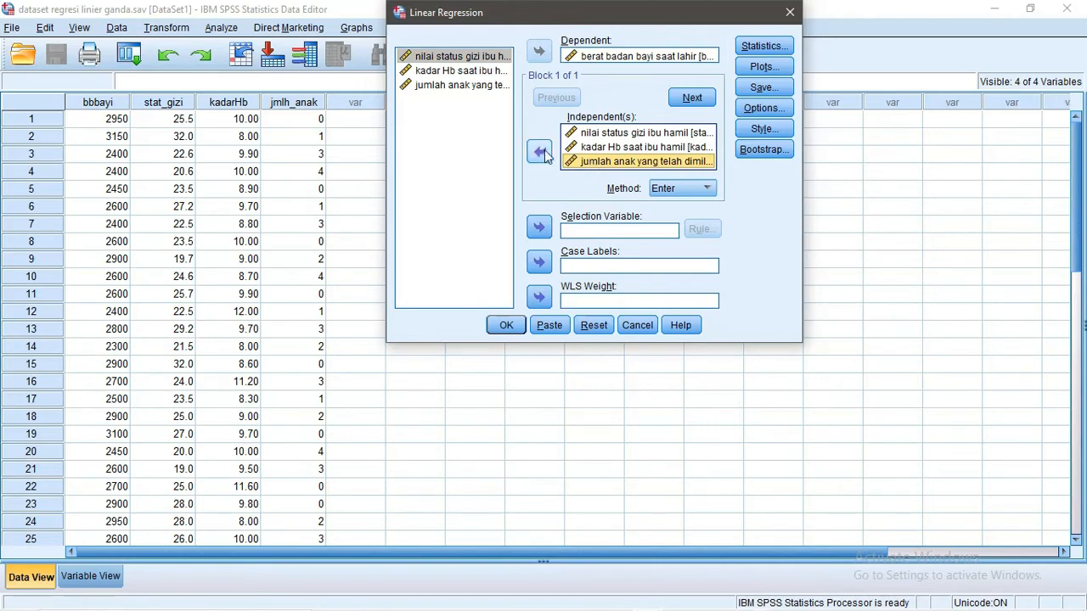
left_click(540, 151)
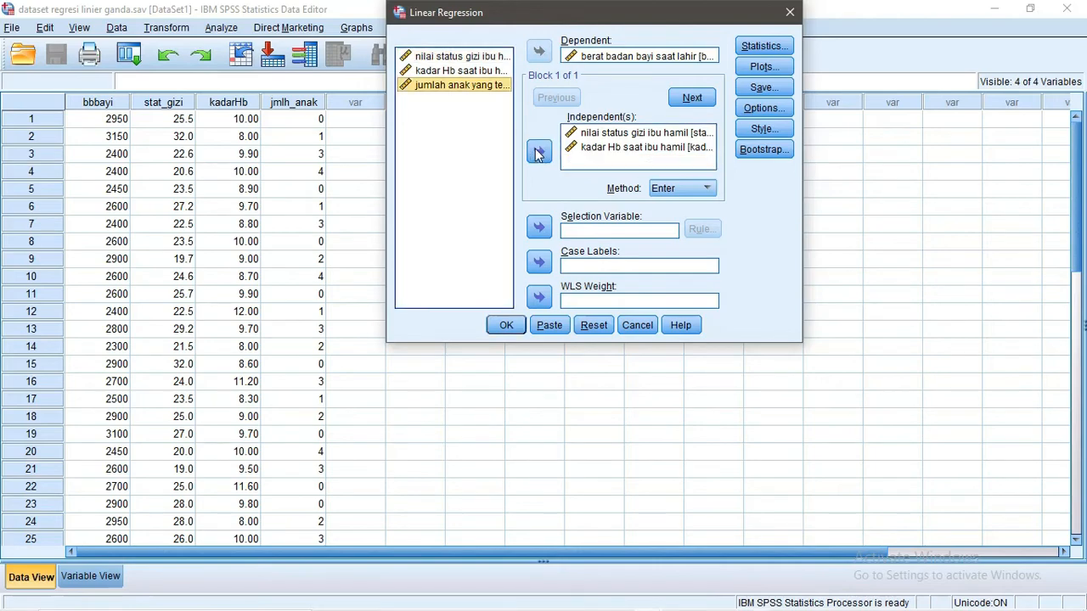
left_click(506, 326)
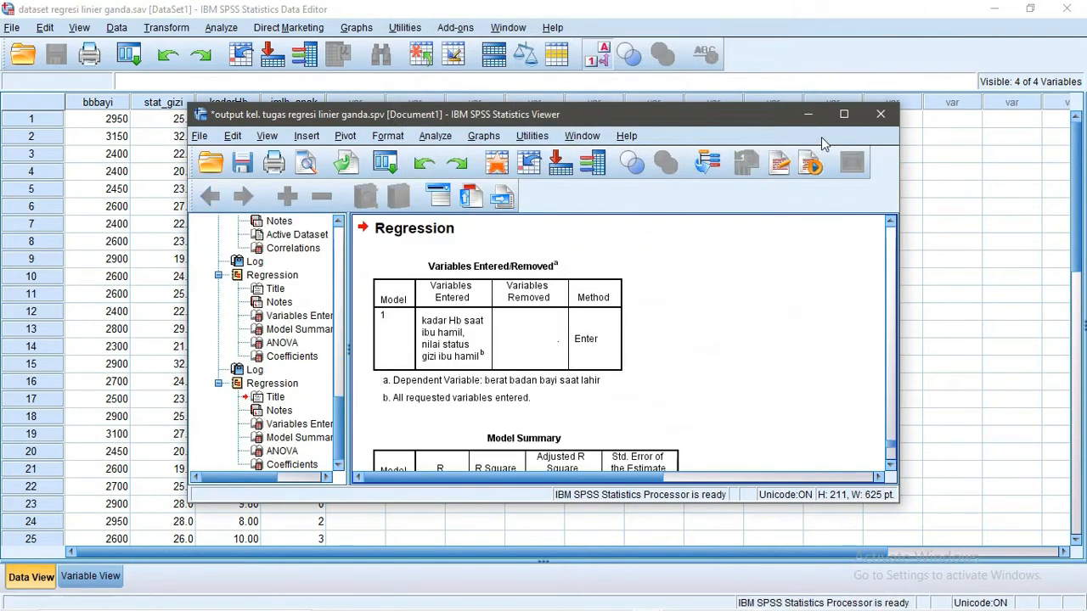
Examine the B coefficients of nilai status gizi and kadar Hb in the newest regression's Coefficients table, and return to the dataset
left_click(844, 114)
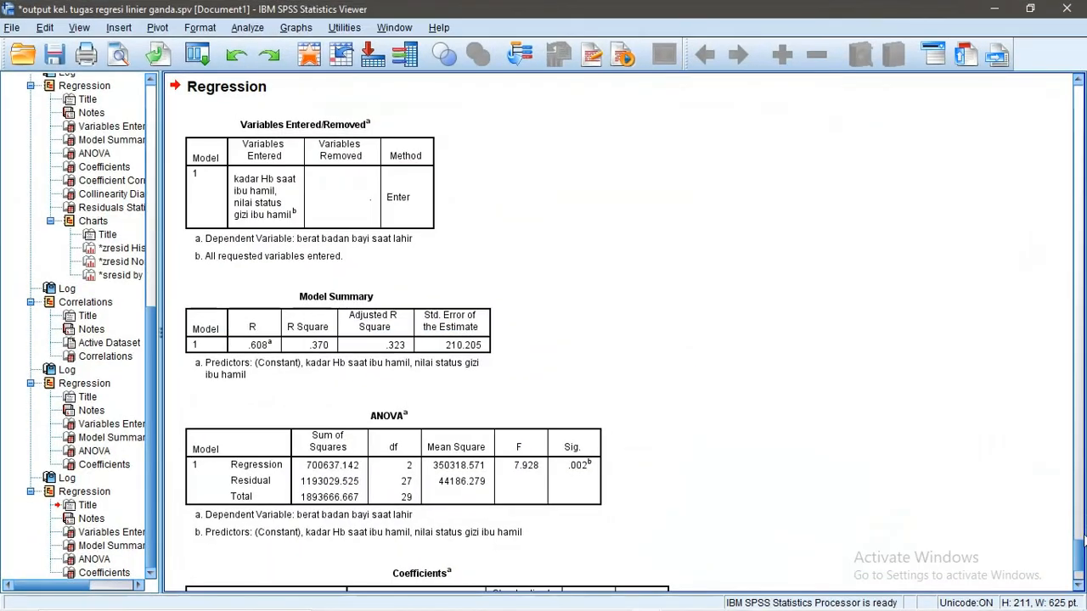
left_click_drag(1080, 552, 1079, 569)
left_click(485, 482)
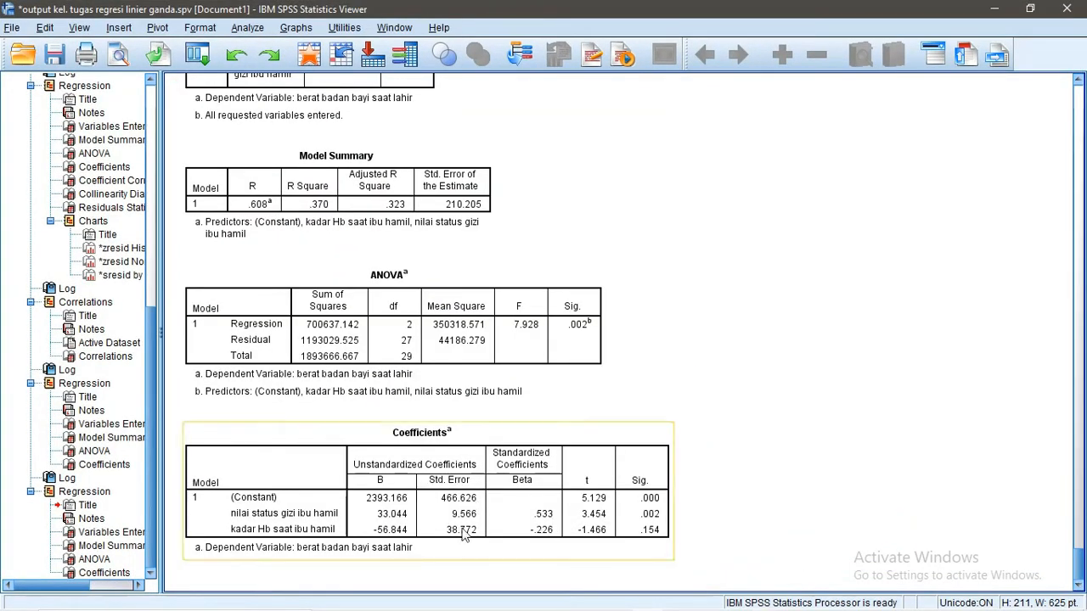
left_click(379, 518)
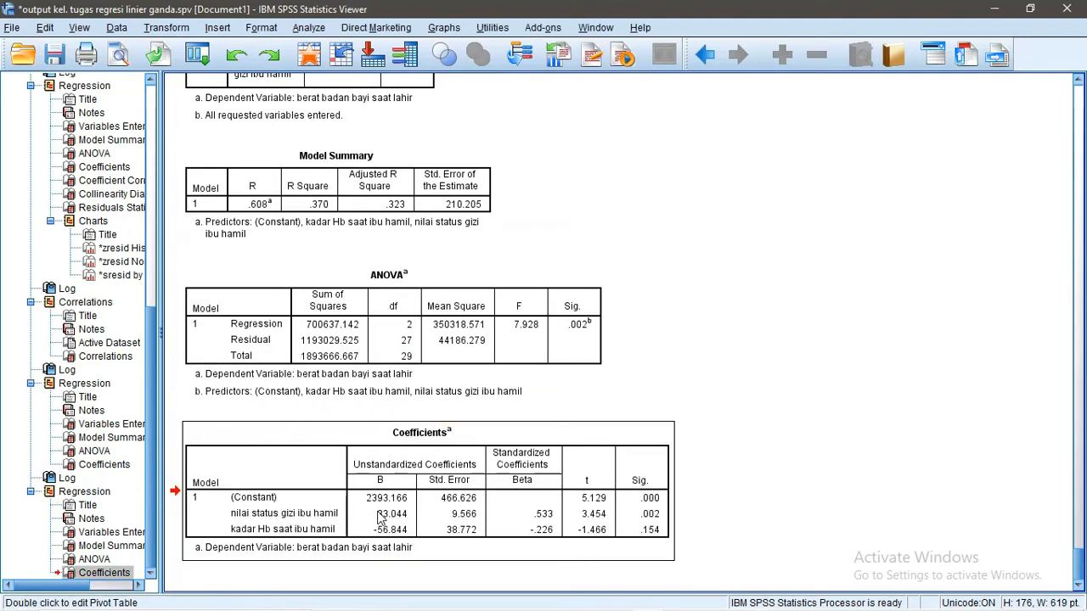
double_click(379, 518)
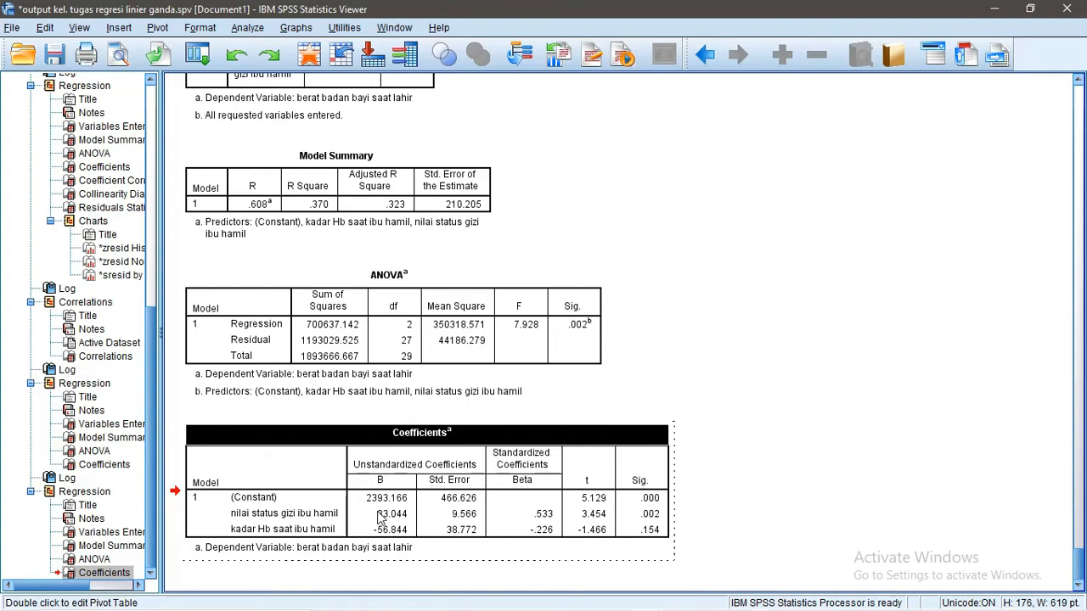
left_click(382, 514)
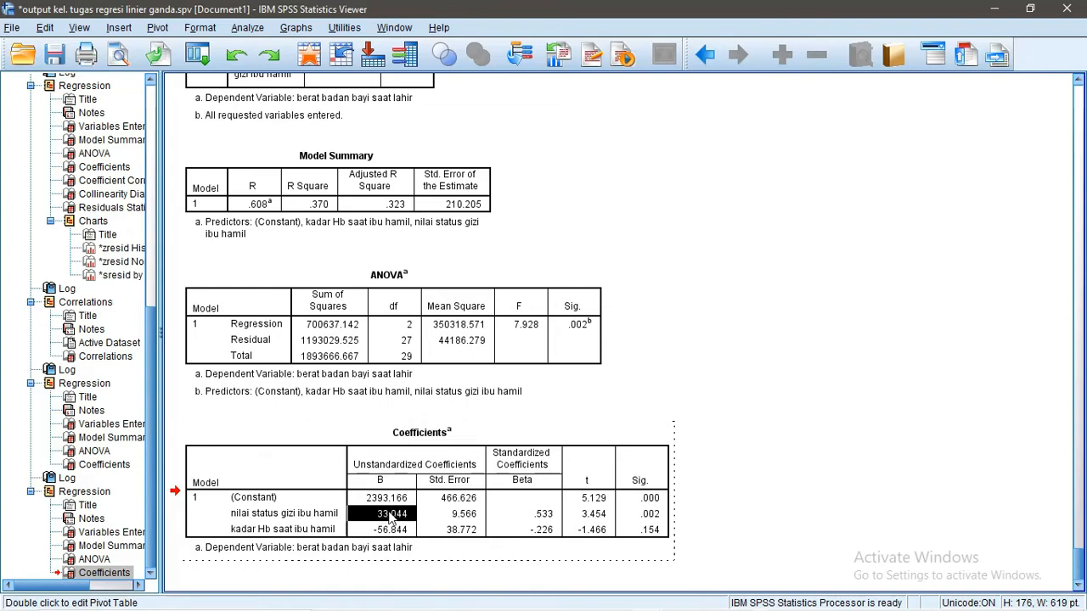
left_click(393, 531)
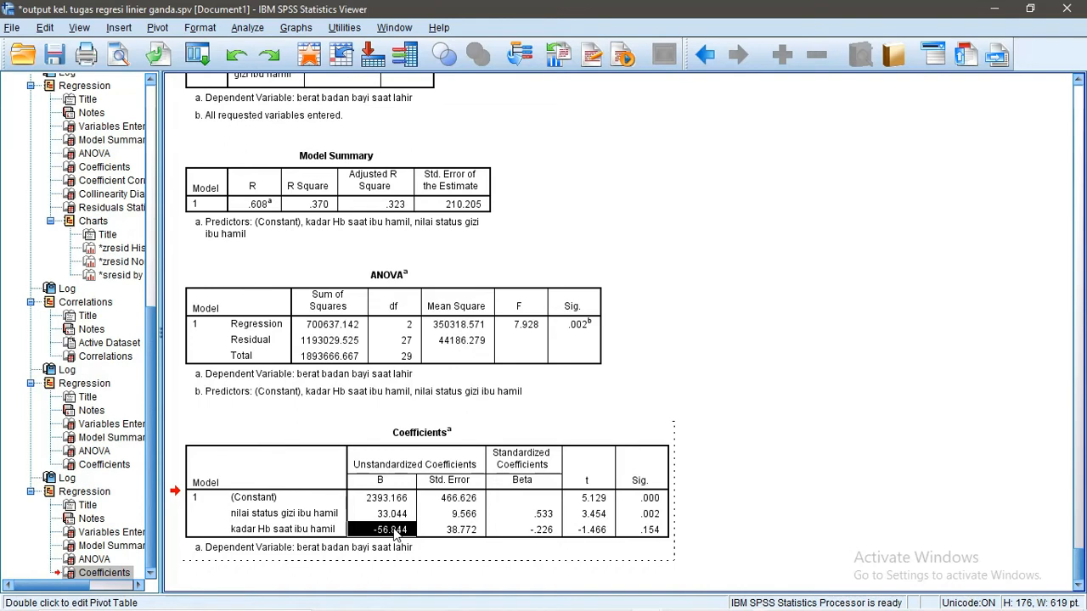
left_click(993, 12)
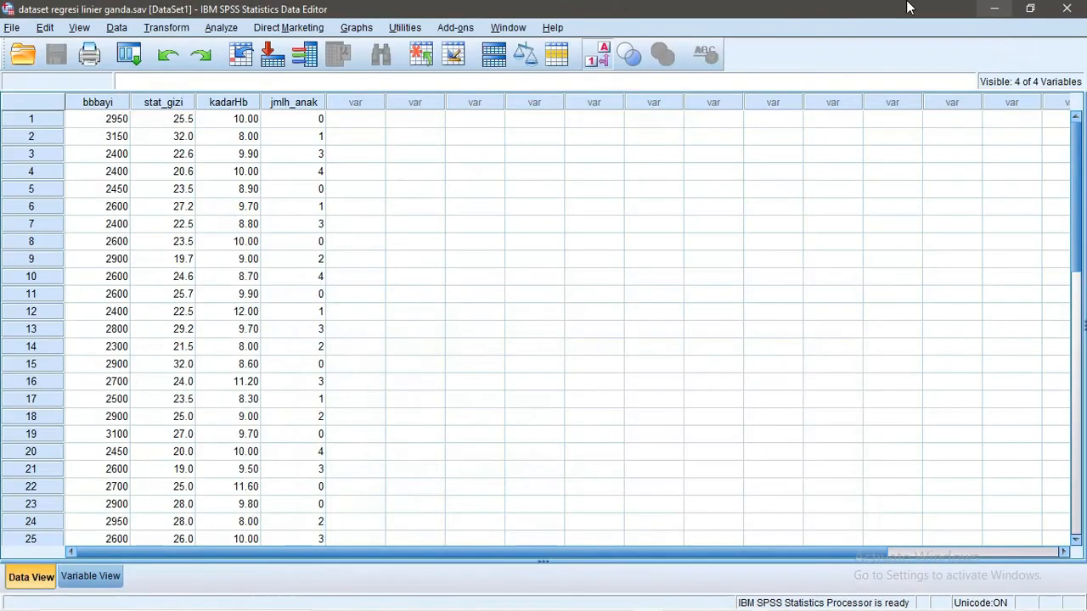
Put jmlh_anak back into the independent variables, remove kadarHb, and rerun the linear regression on bbbayi with the Enter method
left_click(222, 28)
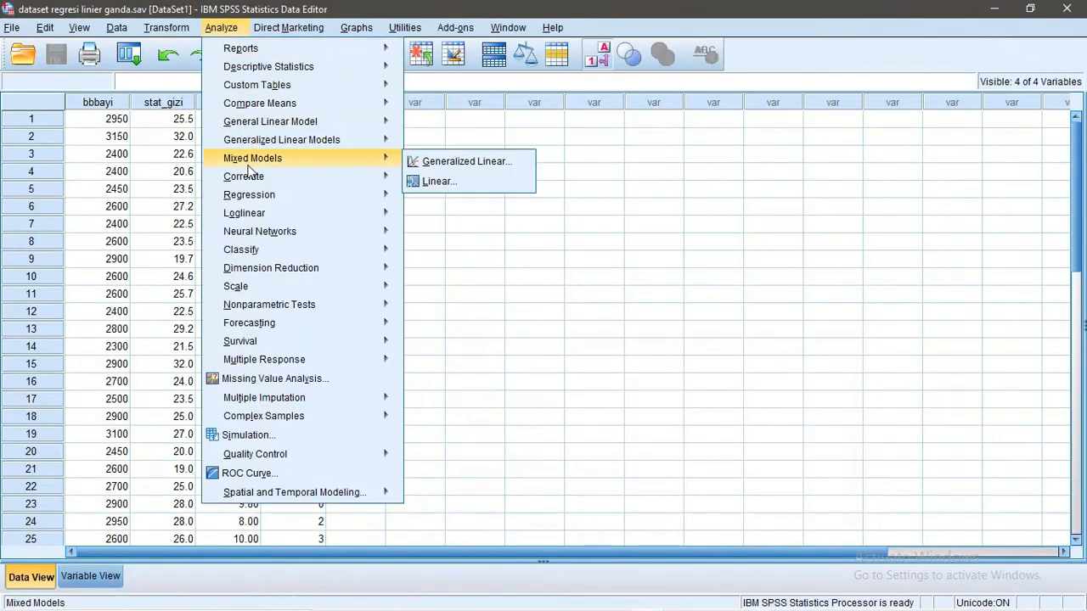
mouse_move(367, 196)
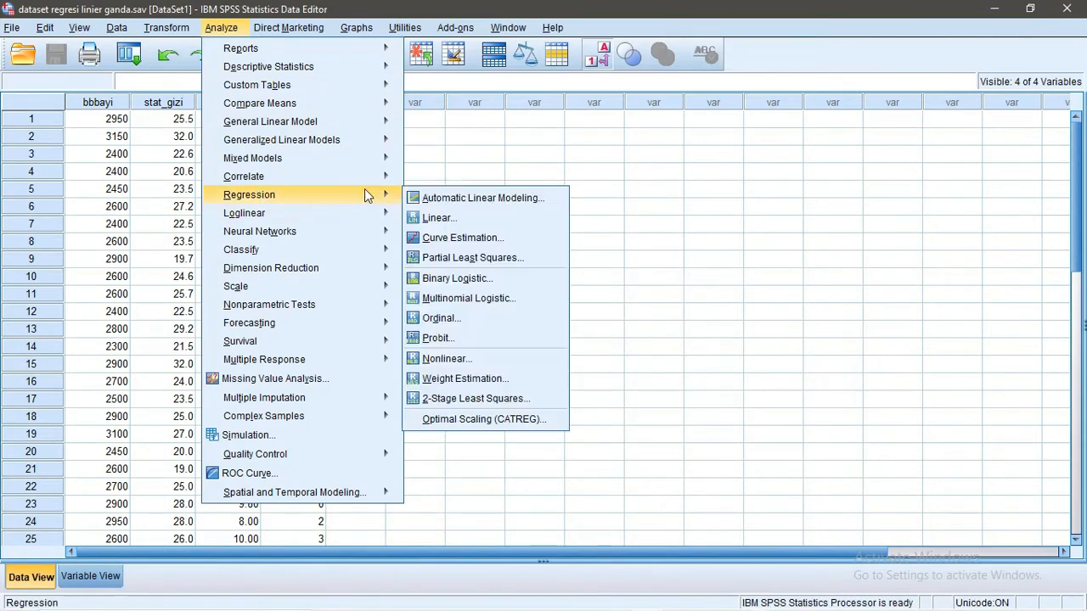
left_click(439, 218)
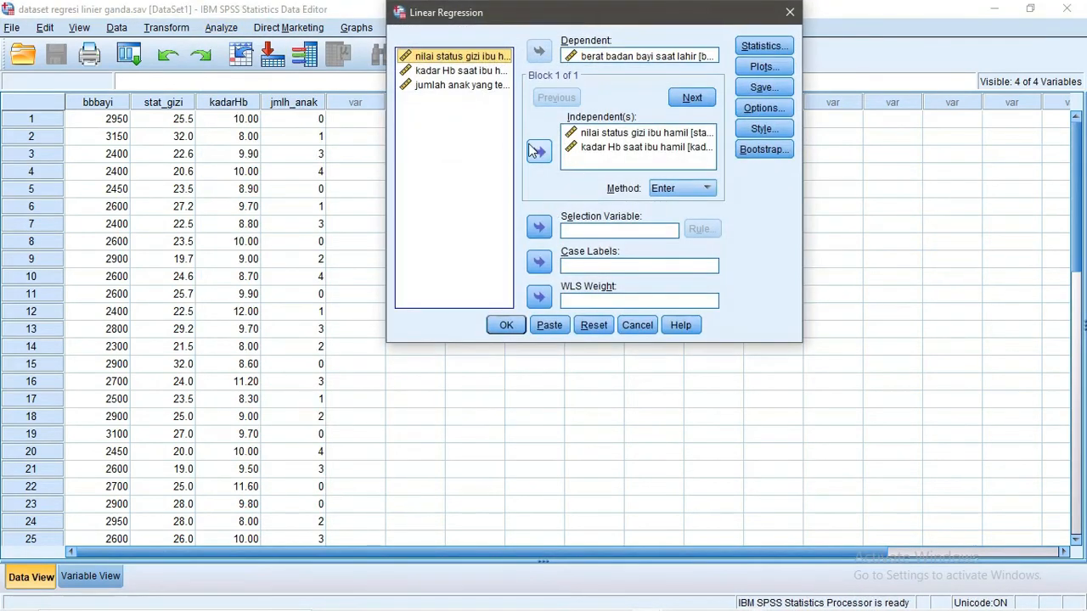
left_click(495, 86)
left_click(539, 152)
left_click(627, 149)
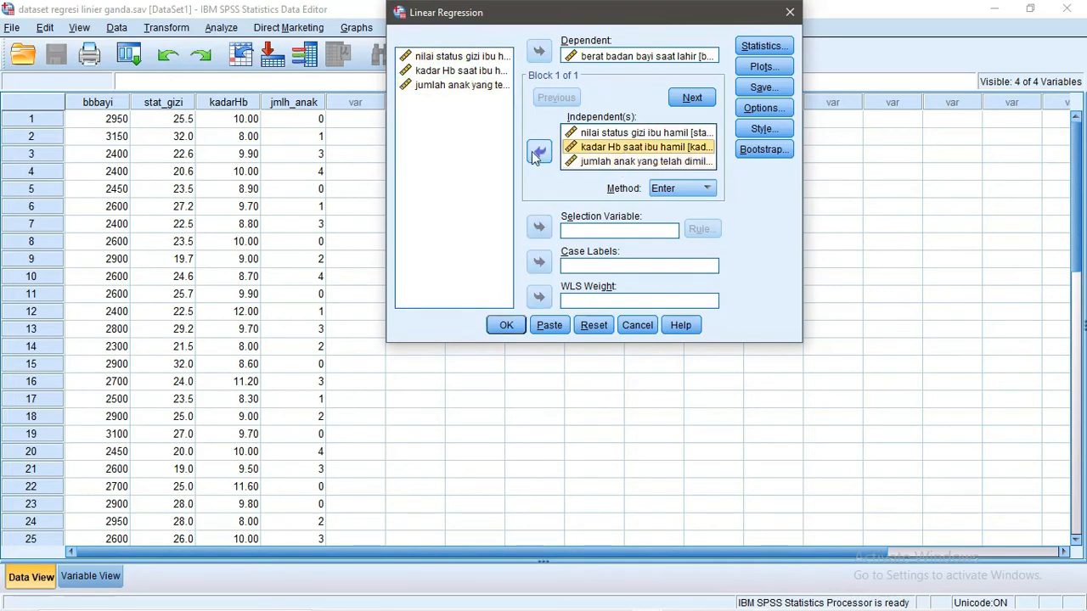
left_click(539, 151)
left_click(505, 326)
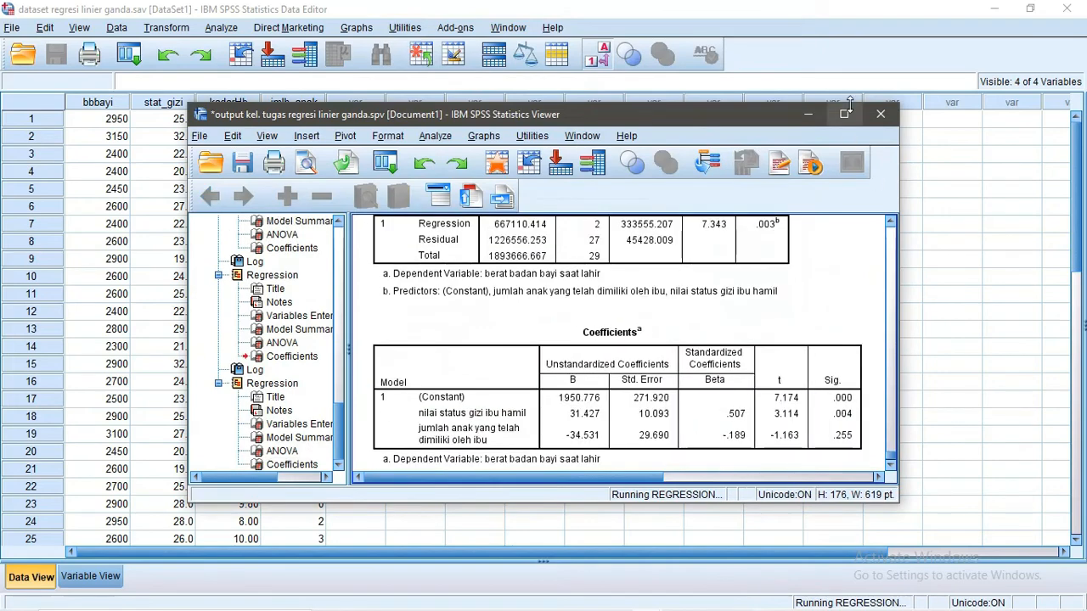
Examine the B coefficients in the Coefficients table of the regression with stat_gizi and jmlh_anak, and return to the dataset
left_click(844, 114)
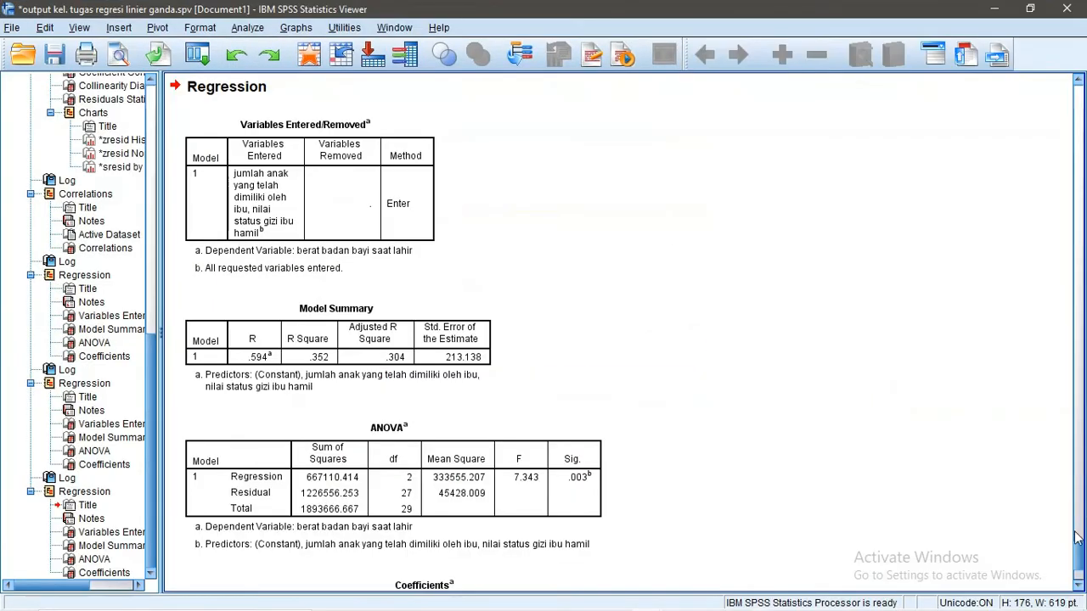
scroll(1078, 569, "down", 3)
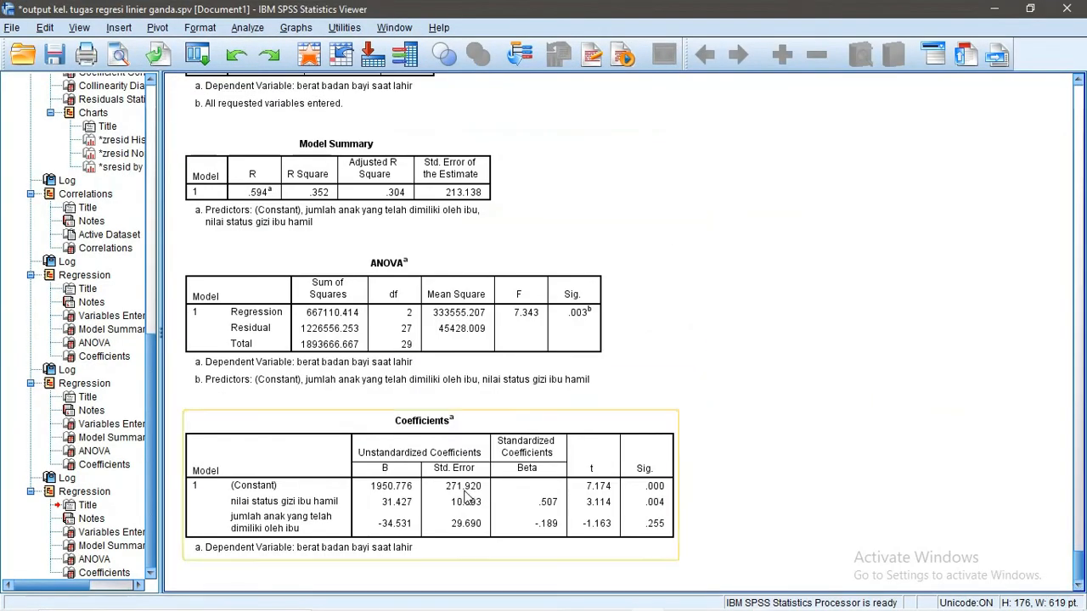
left_click(407, 510)
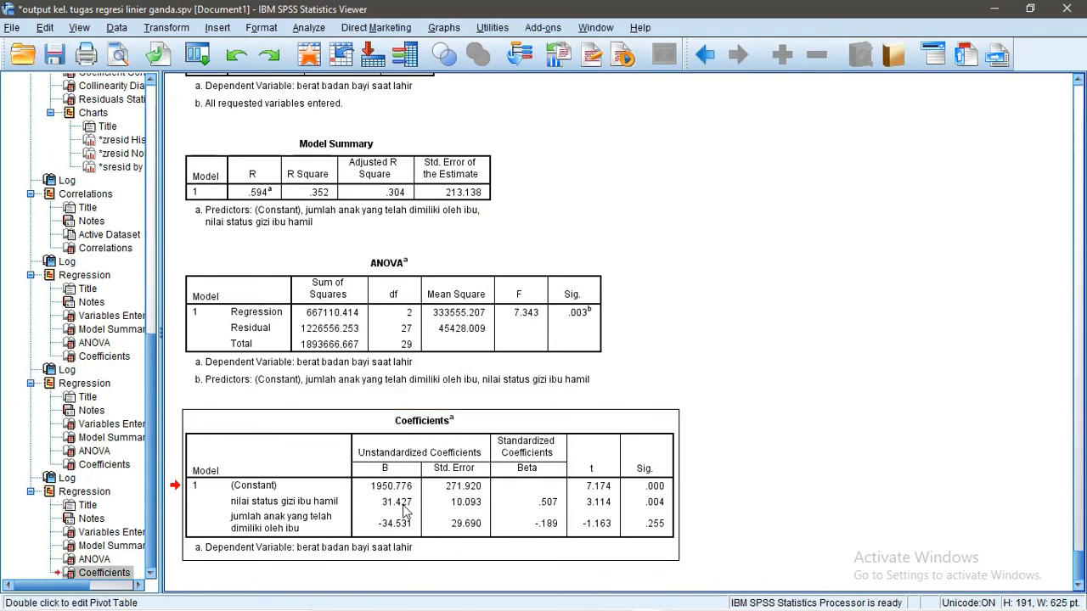
double_click(402, 504)
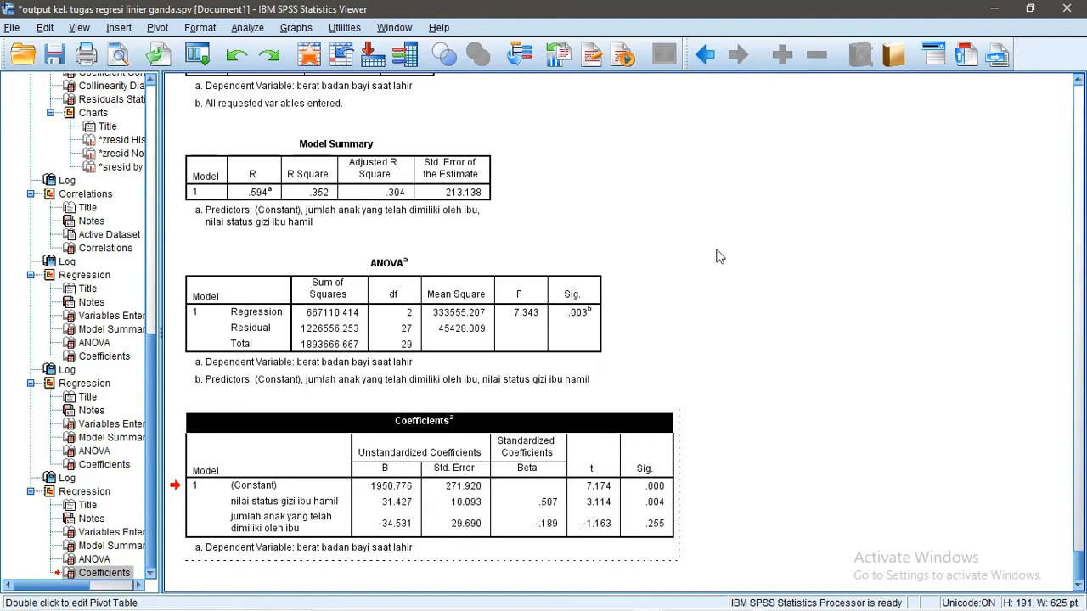
left_click(995, 8)
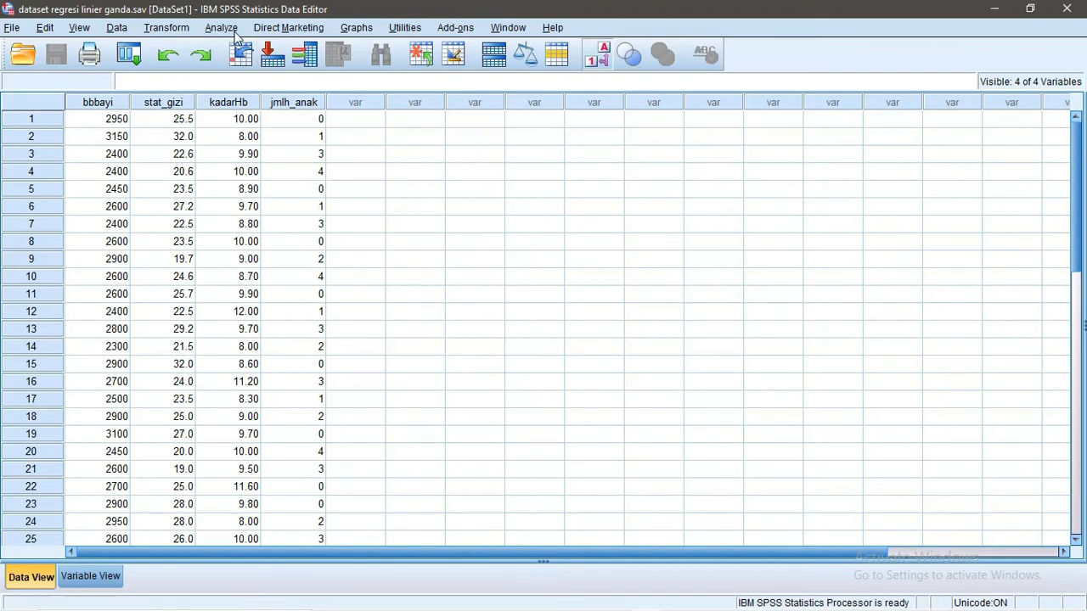
In the linear regression's statistics settings, enable 95% confidence intervals, covariance matrix, Durbin-Watson and collinearity diagnostics
left_click(227, 30)
mouse_move(287, 165)
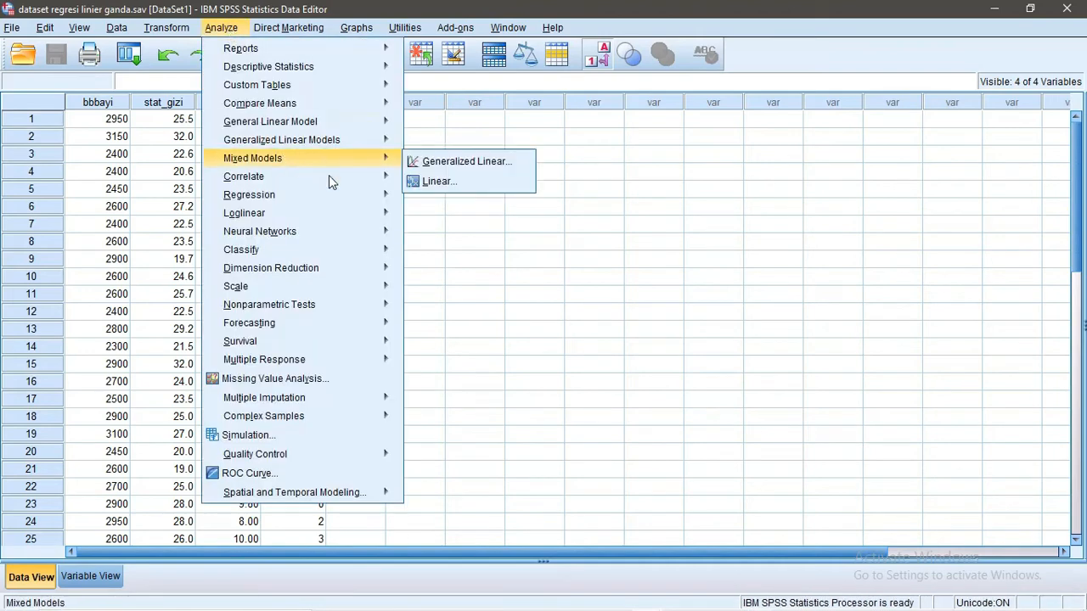
mouse_move(392, 197)
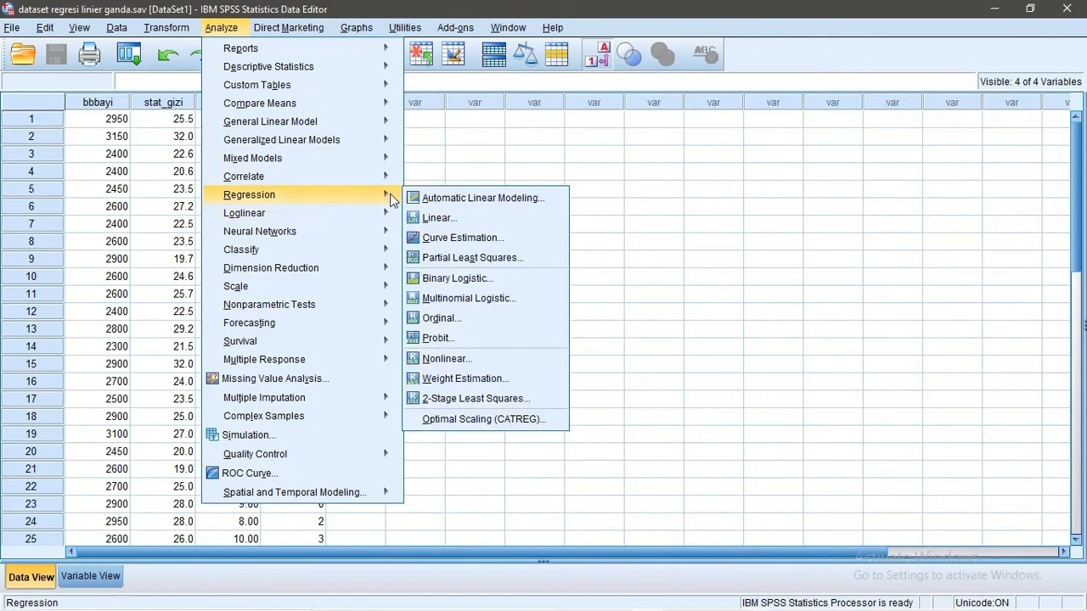
left_click(450, 218)
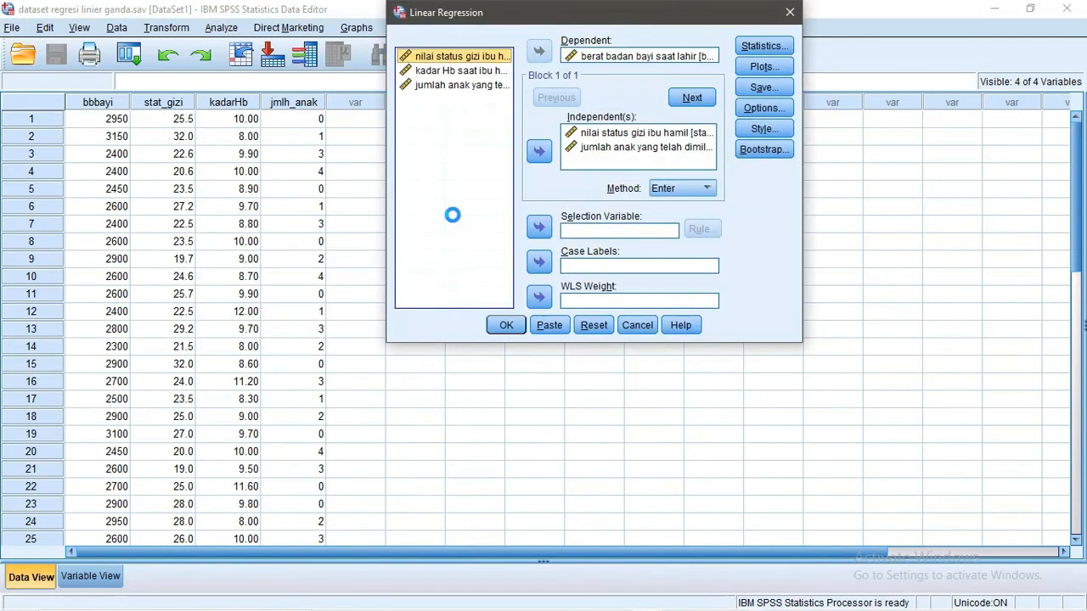
left_click(764, 47)
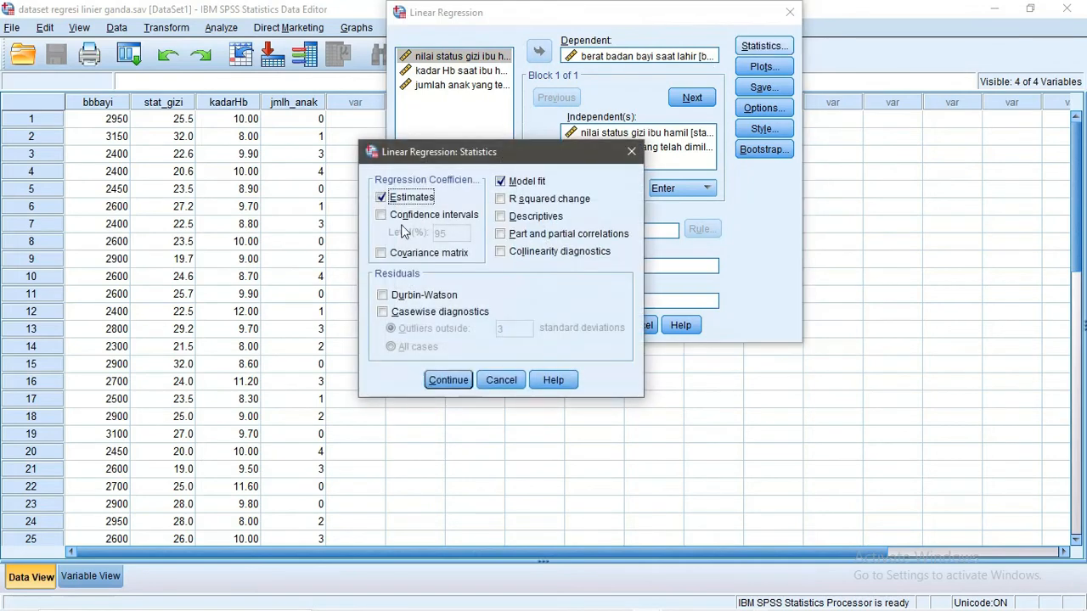
left_click(380, 215)
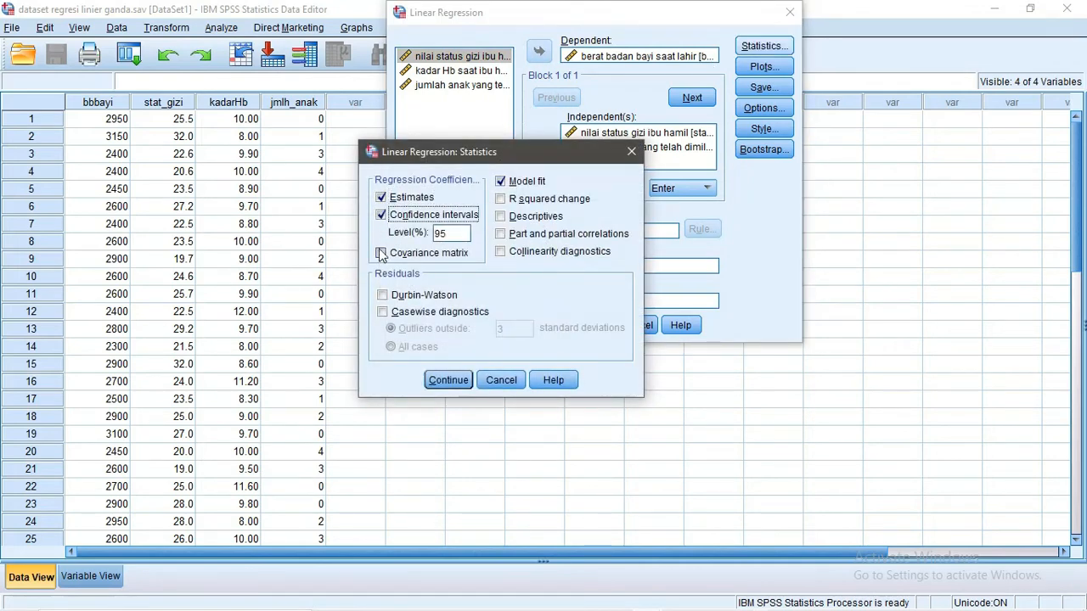
left_click(380, 254)
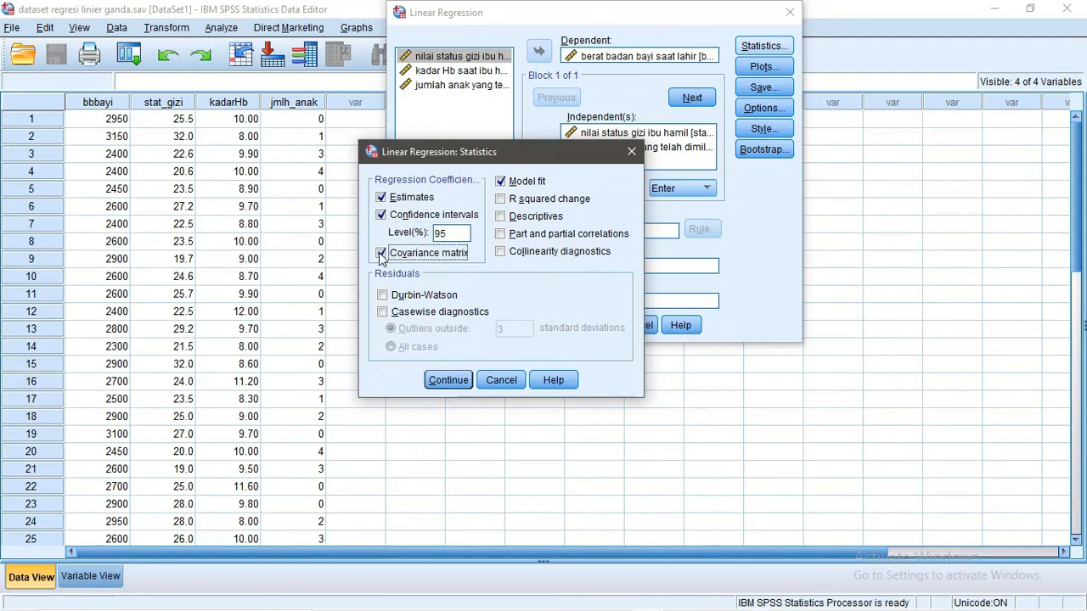
left_click(382, 297)
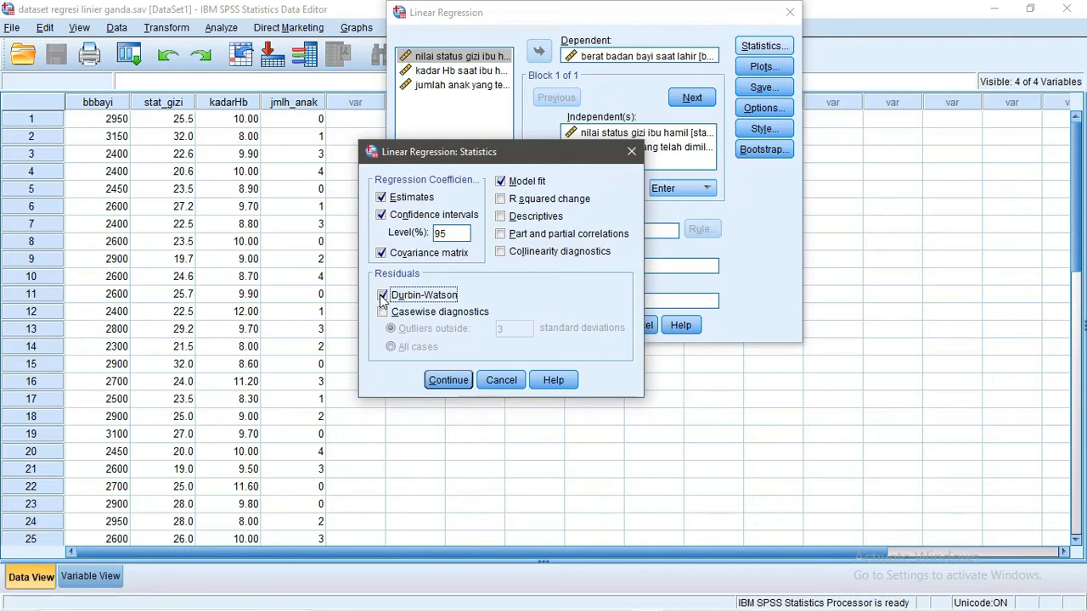
left_click(501, 252)
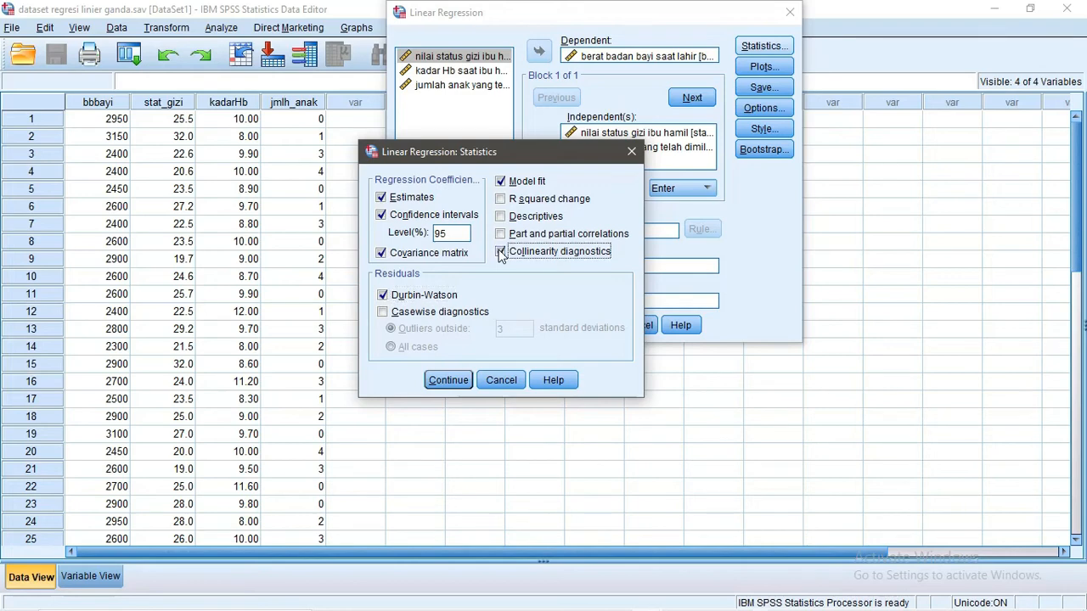
left_click(449, 383)
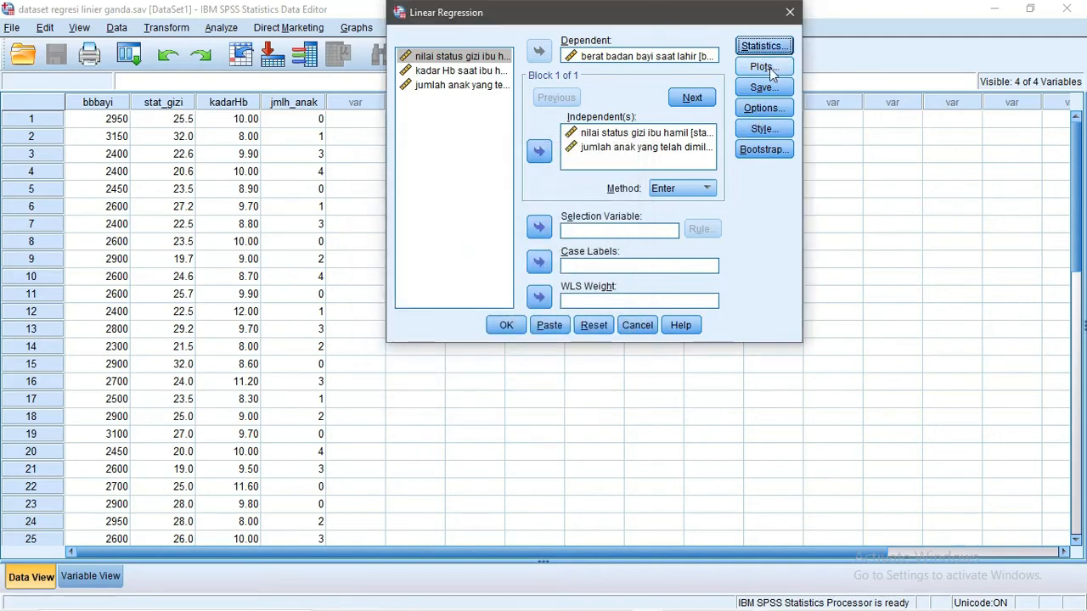
Add a scatterplot of *SRESID on Y against *ZPRED on X, a residual histogram and a normal probability plot, and run the regression
left_click(764, 67)
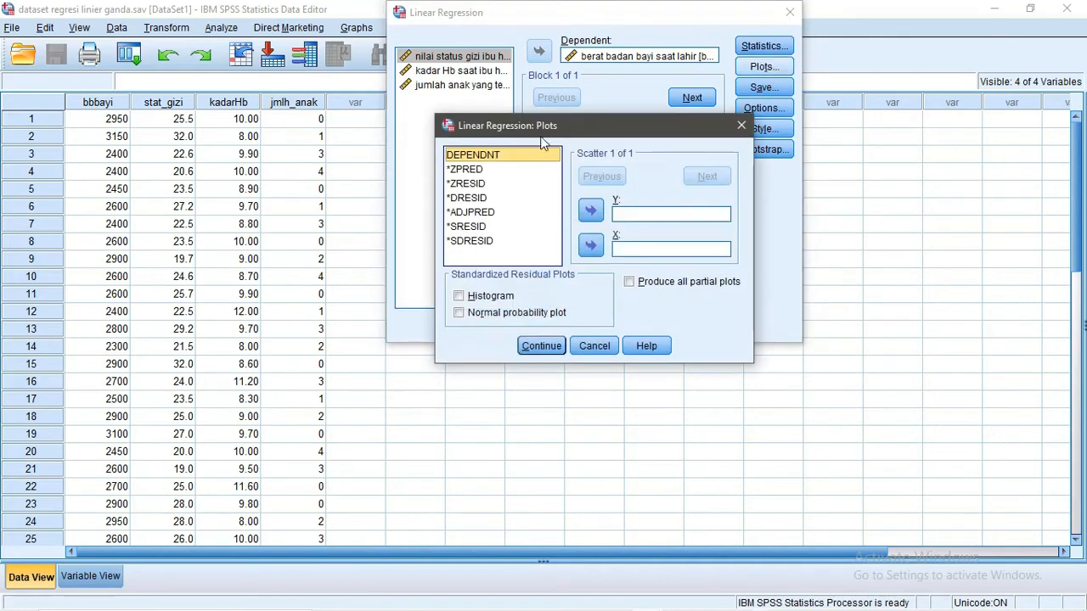
left_click(484, 228)
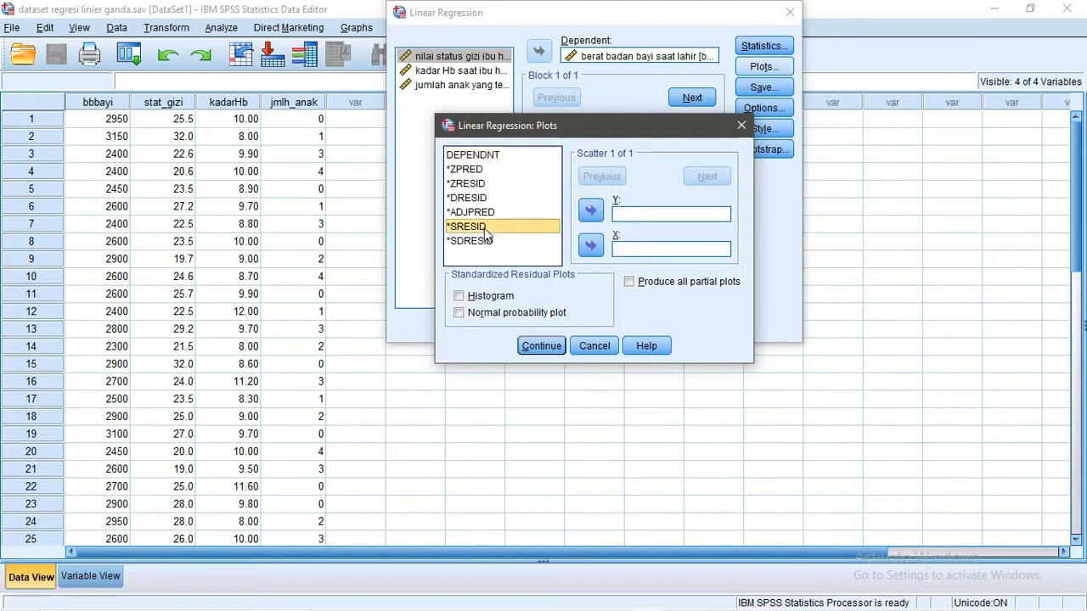
left_click(592, 213)
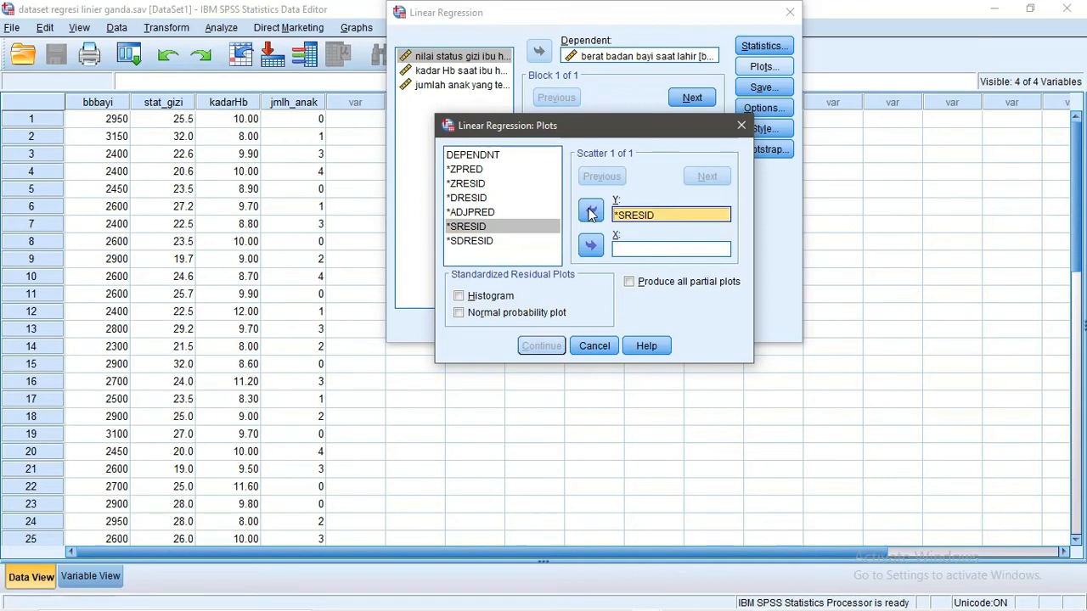
left_click(474, 170)
left_click(591, 245)
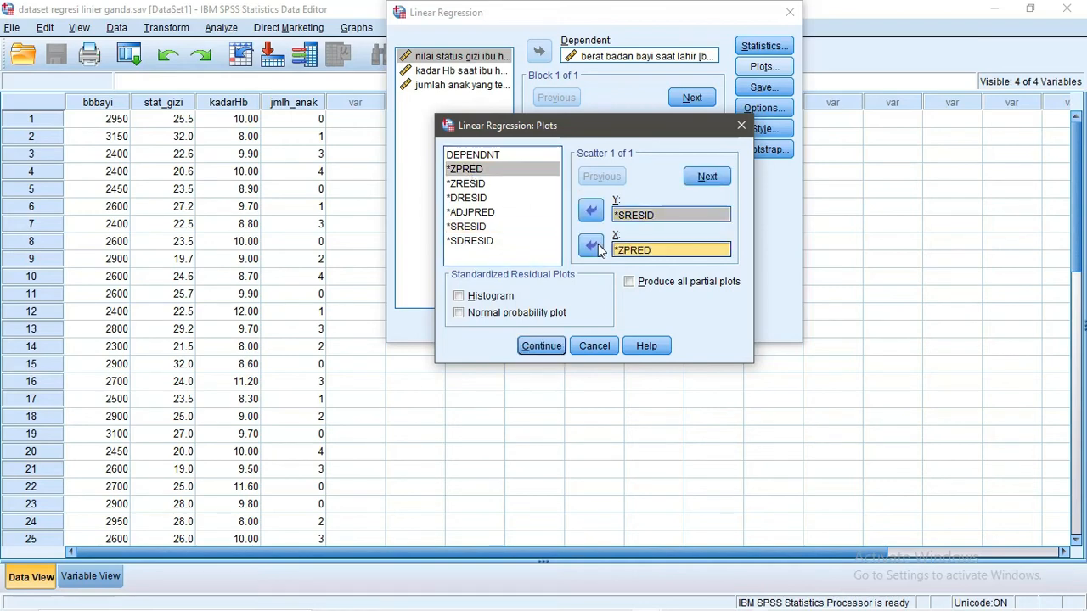
left_click(460, 297)
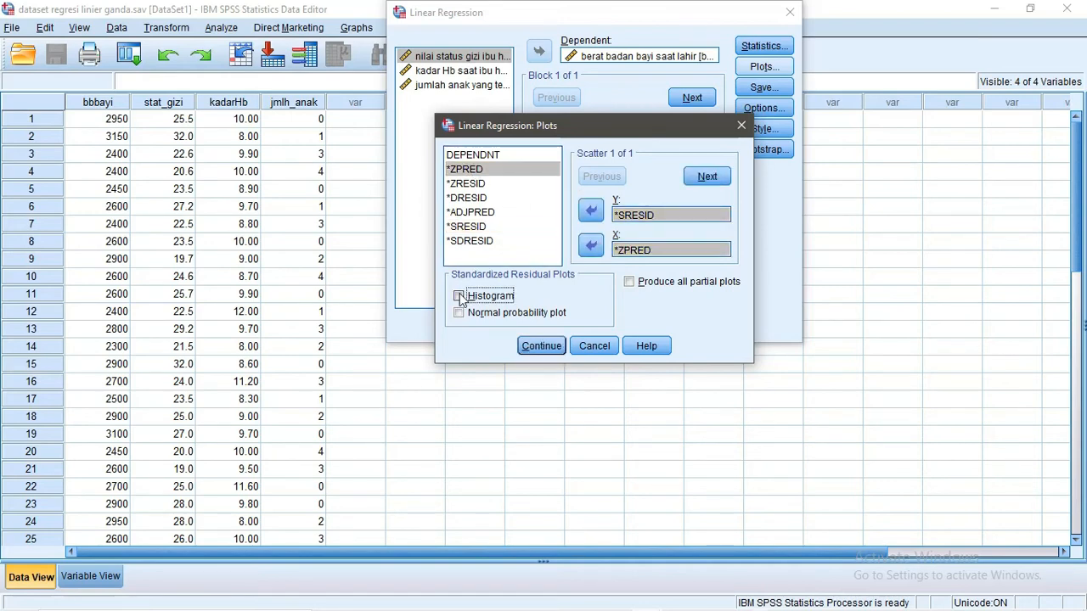
left_click(459, 313)
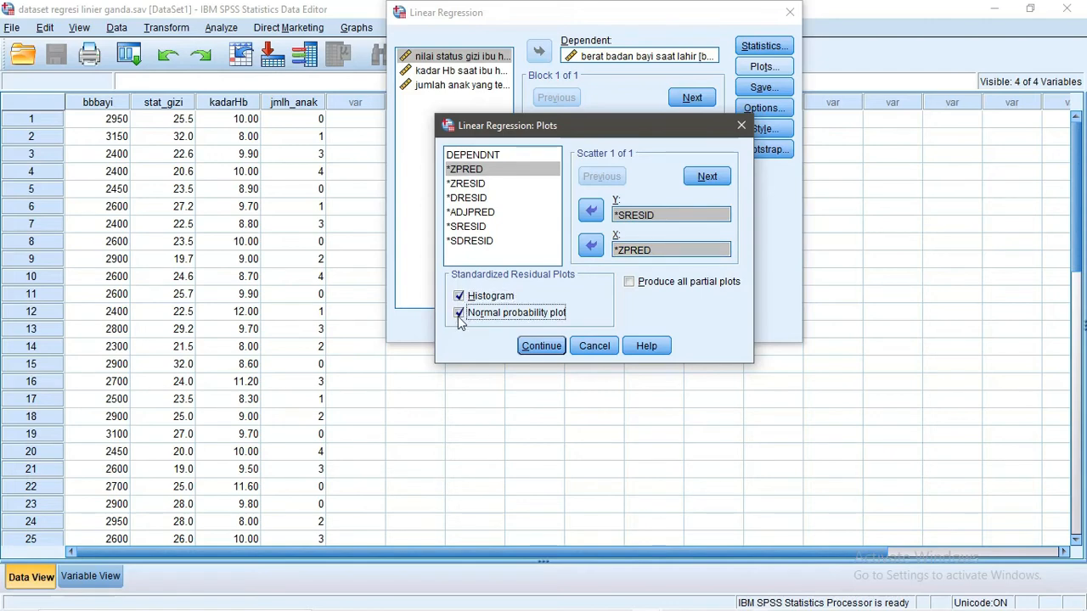
left_click(541, 347)
left_click(505, 327)
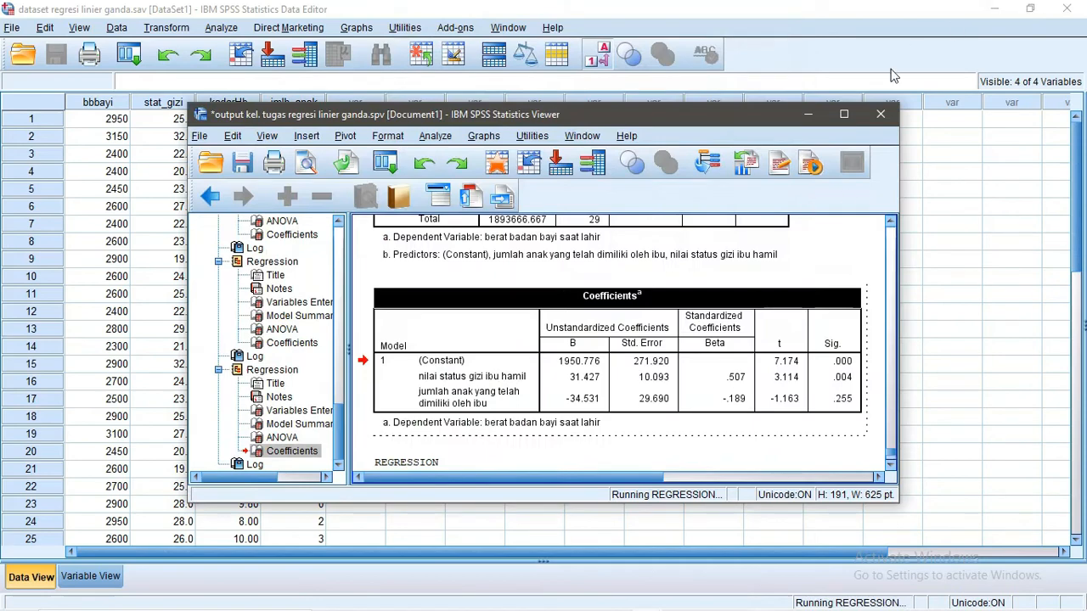
Maximize the output viewer and bring up the results of the newest regression with stat_gizi and jmlh_anak
left_click(844, 114)
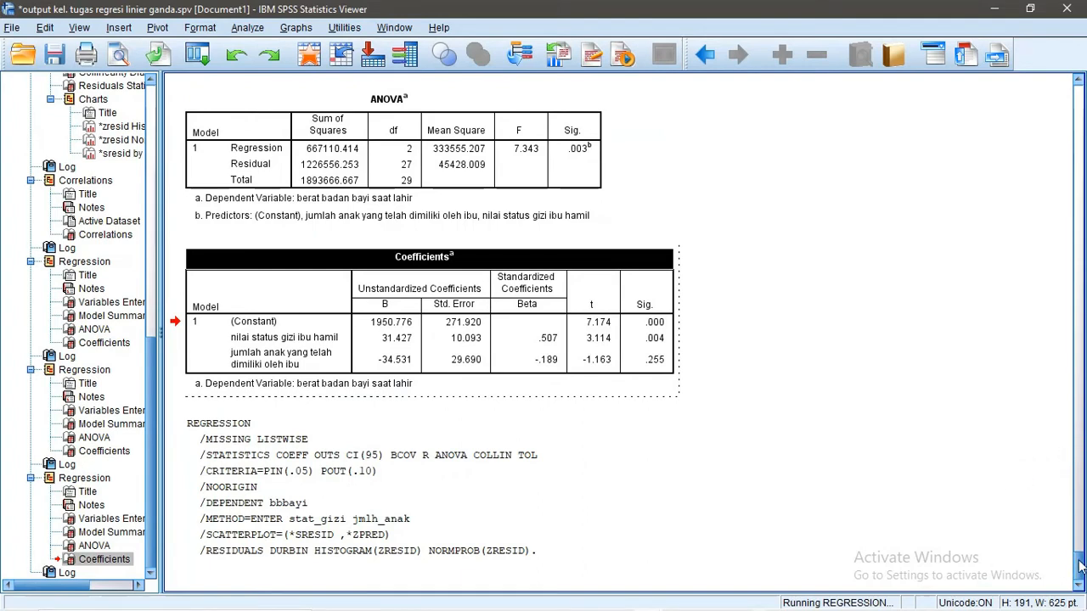
left_click_drag(1077, 565, 1076, 512)
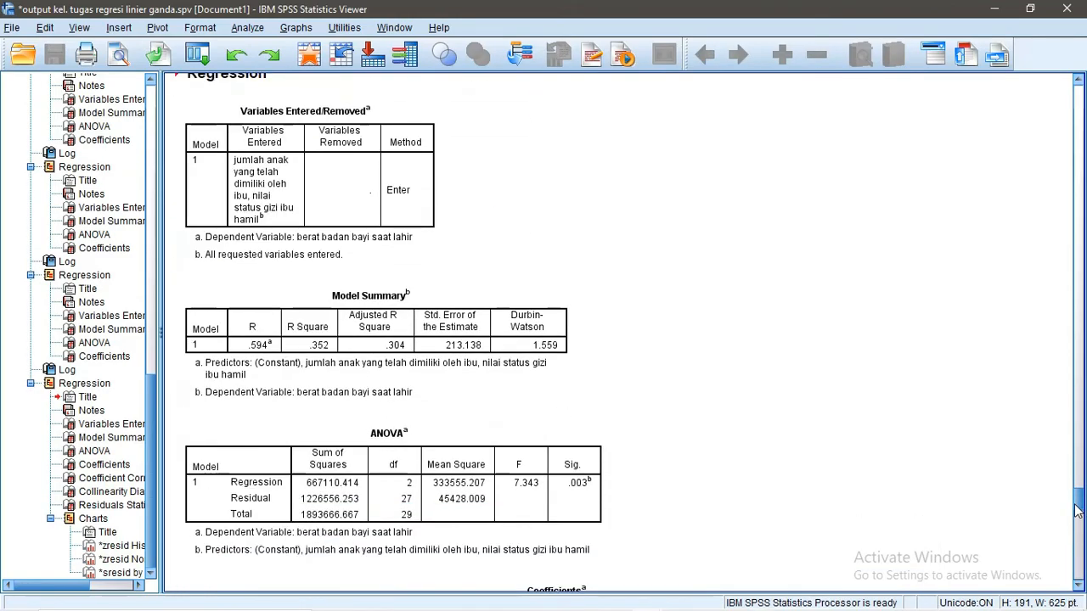
mouse_move(913, 606)
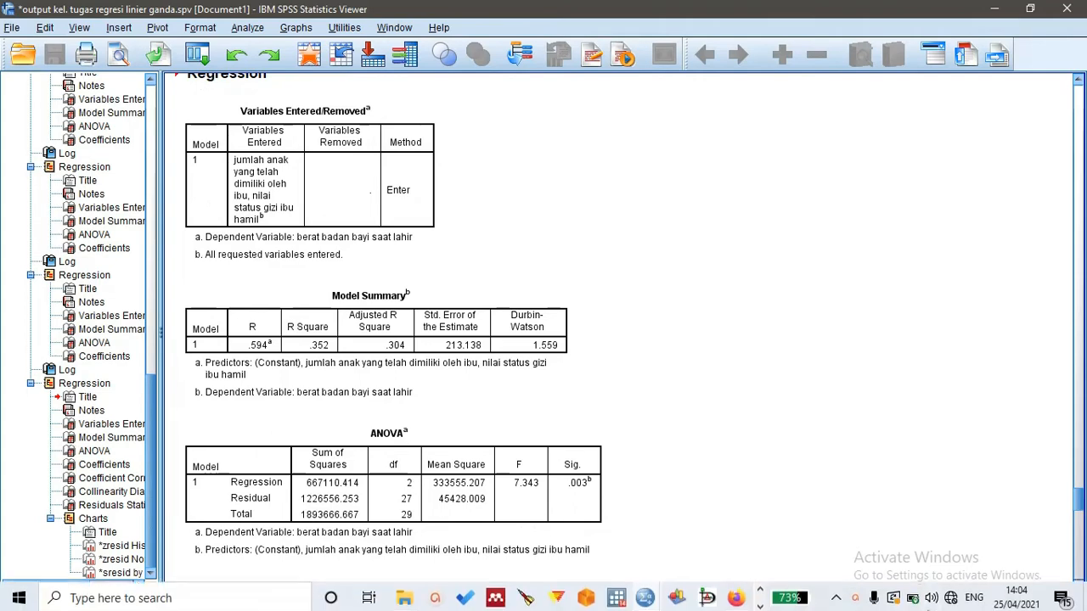
left_click(854, 597)
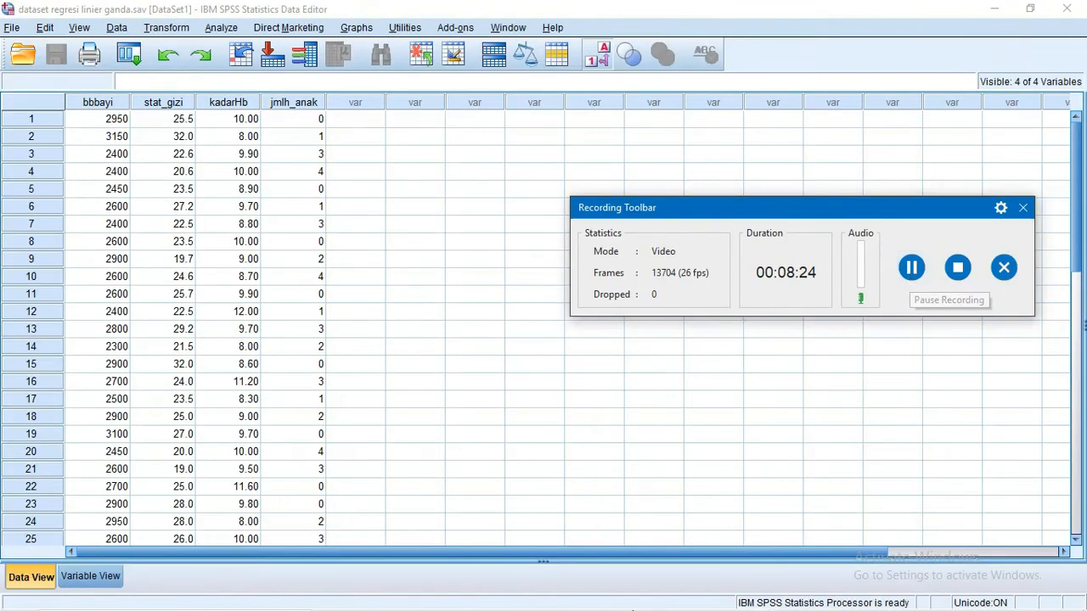
mouse_move(635, 604)
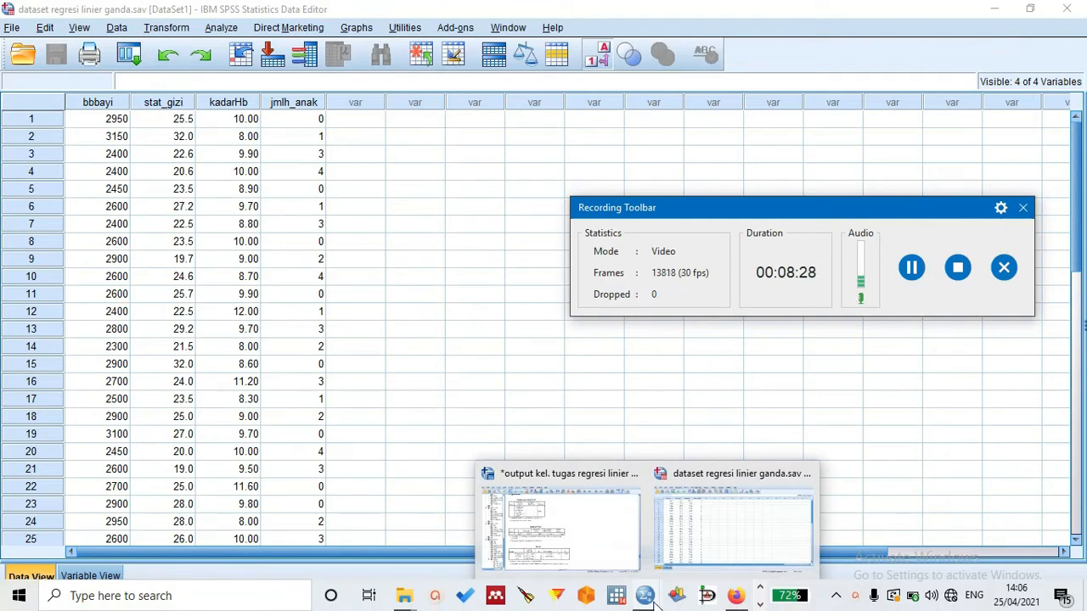
left_click(608, 544)
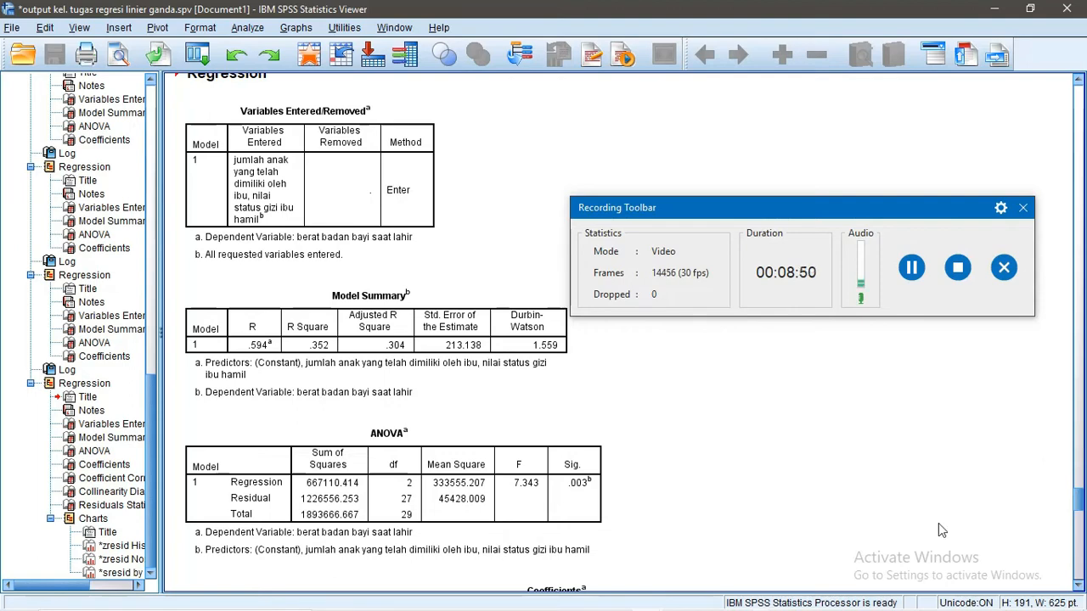
Examine the mean of the Residual row in the newest regression's Residuals Statistics table
mouse_move(862, 608)
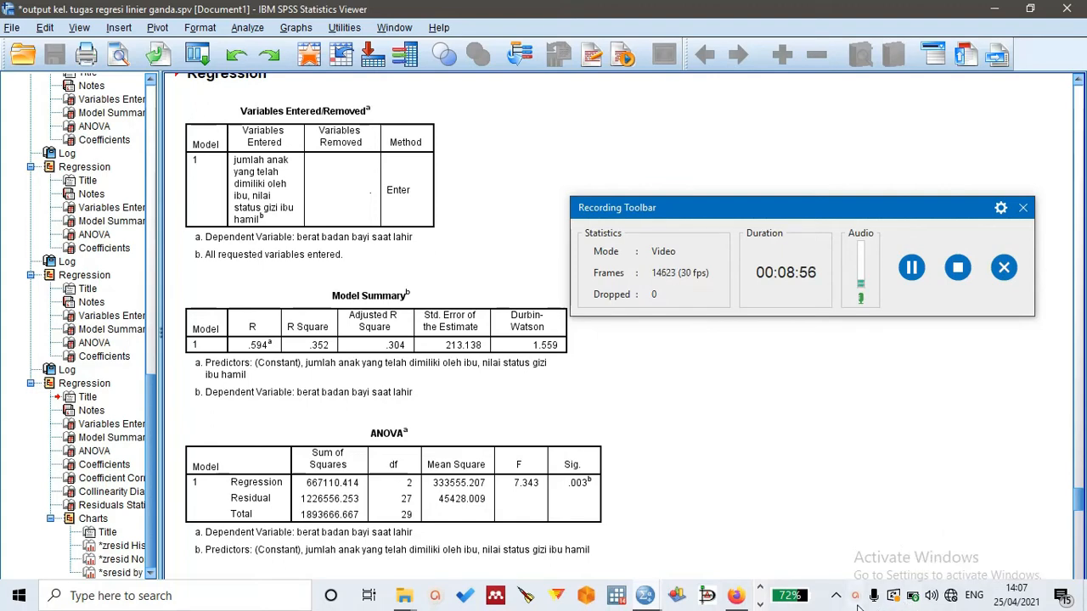
left_click(1045, 483)
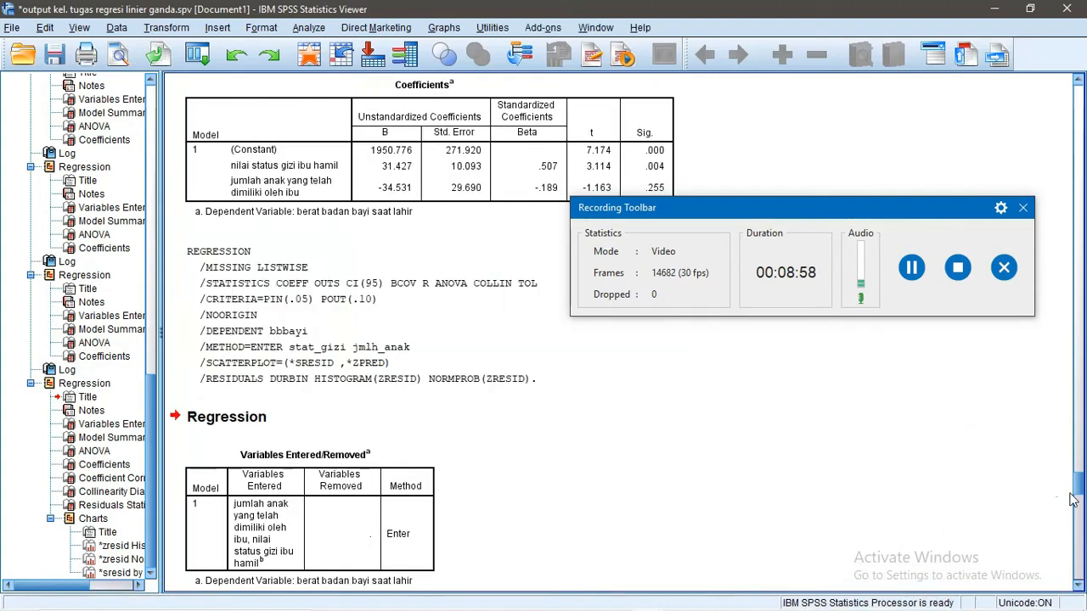
left_click_drag(1080, 490, 1083, 556)
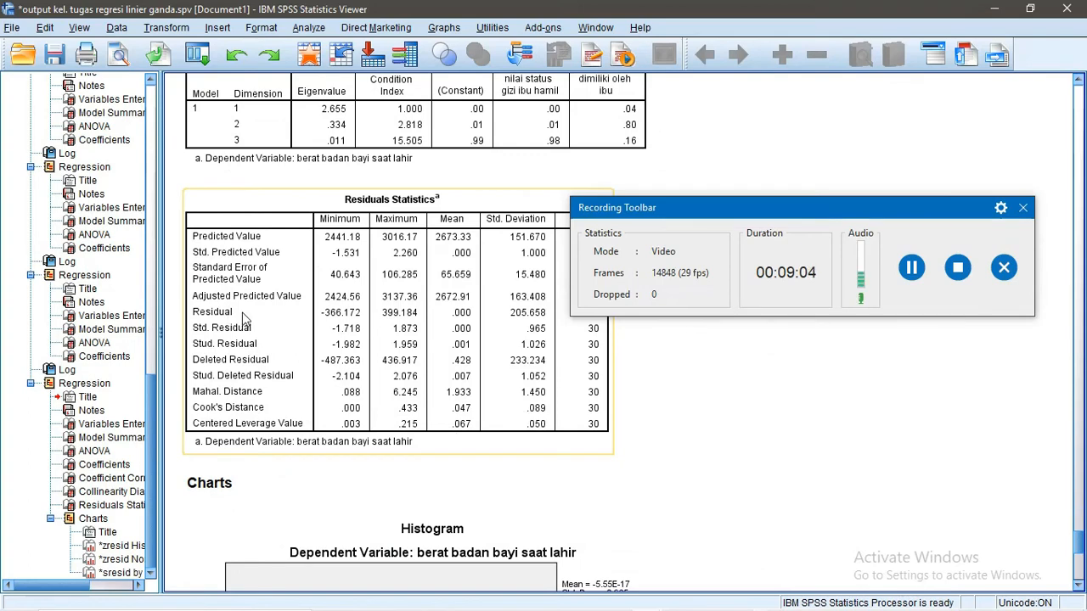
left_click(450, 320)
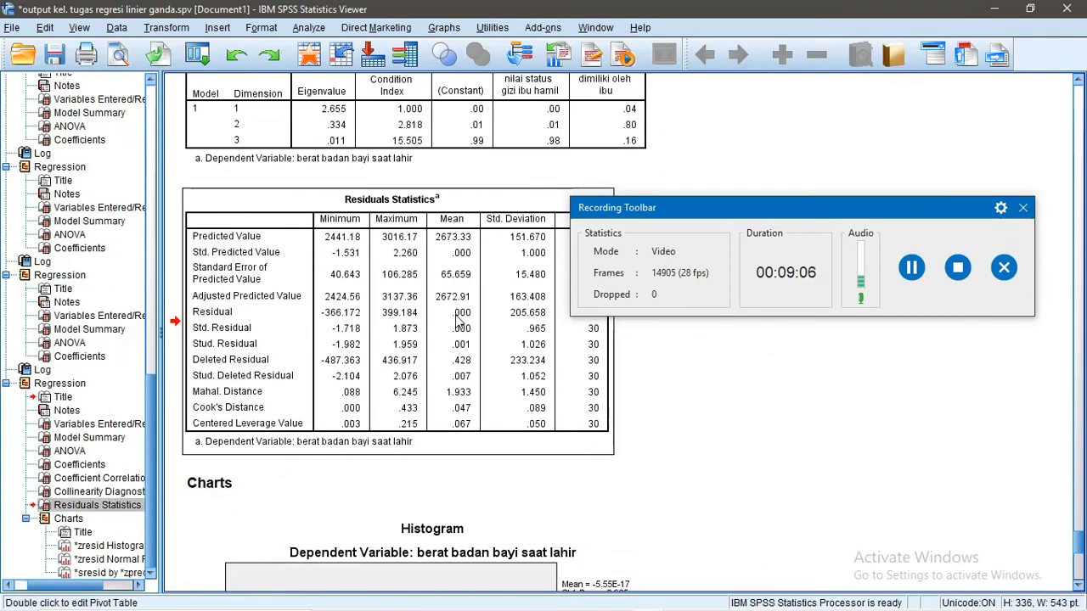
double_click(461, 316)
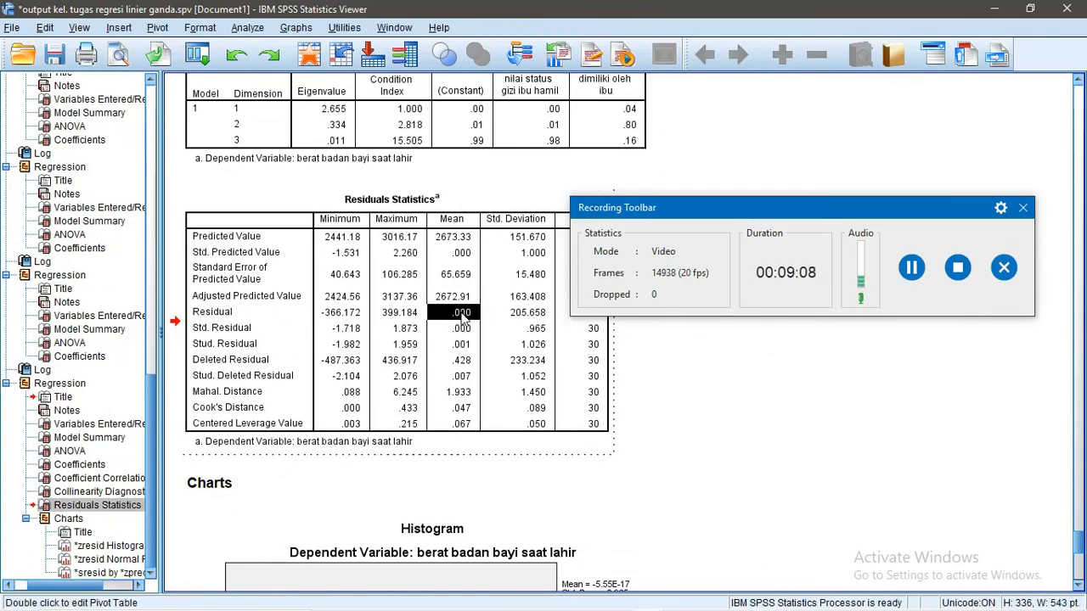
double_click(463, 314)
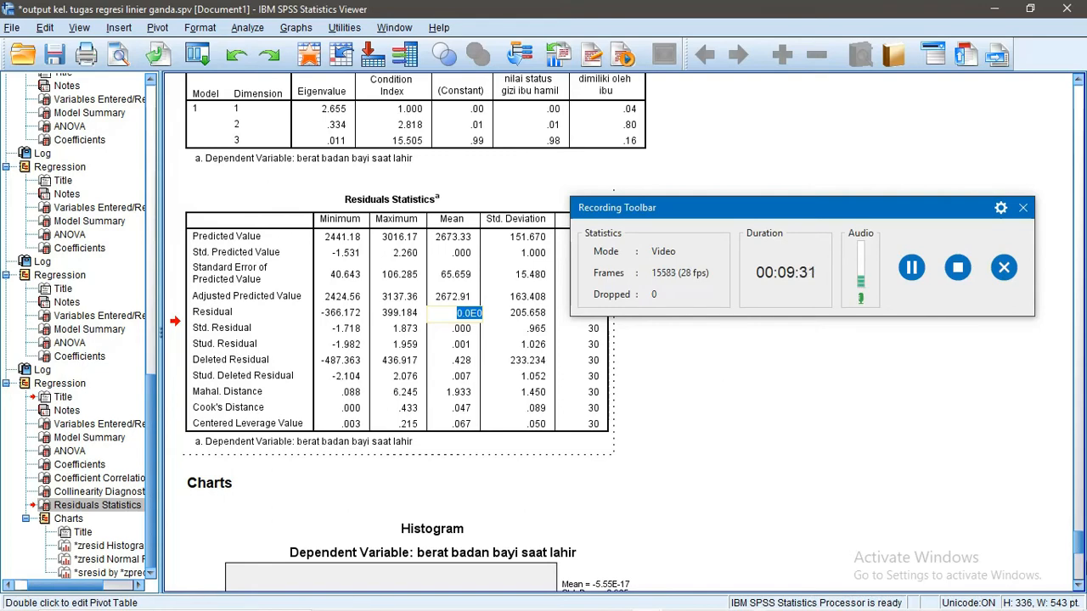
Check the Durbin-Watson statistic in the newest regression's Model Summary table
left_click_drag(1081, 556, 1080, 511)
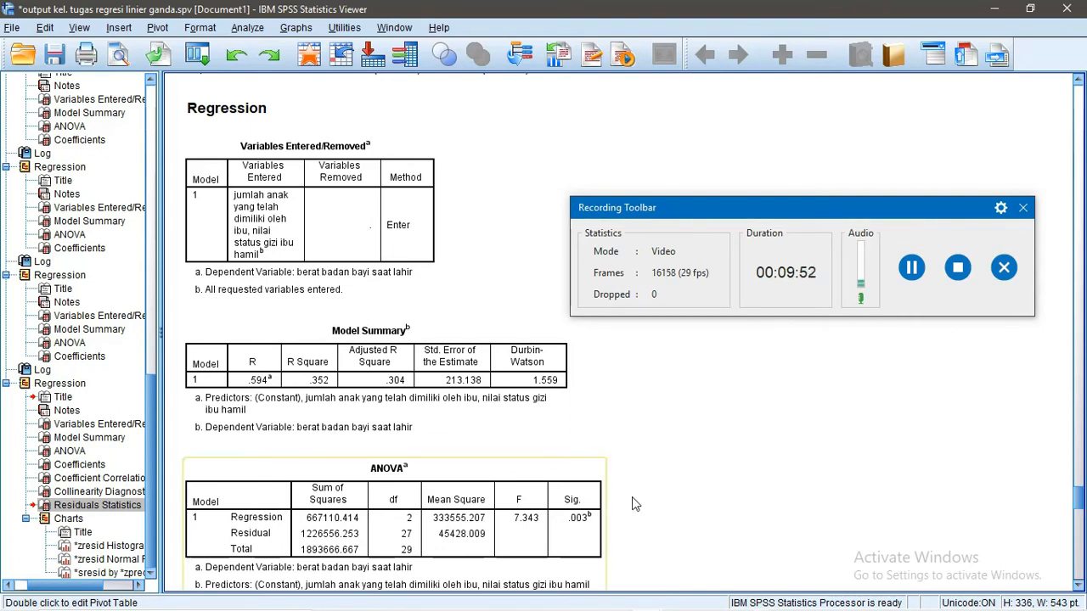
left_click(528, 380)
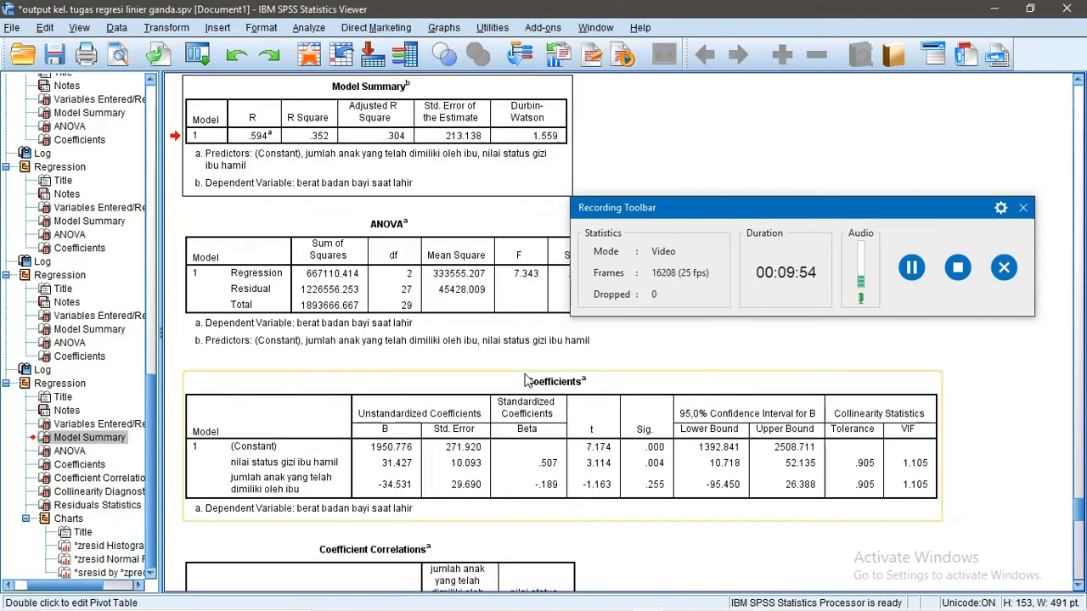
left_click_drag(1080, 509, 1081, 496)
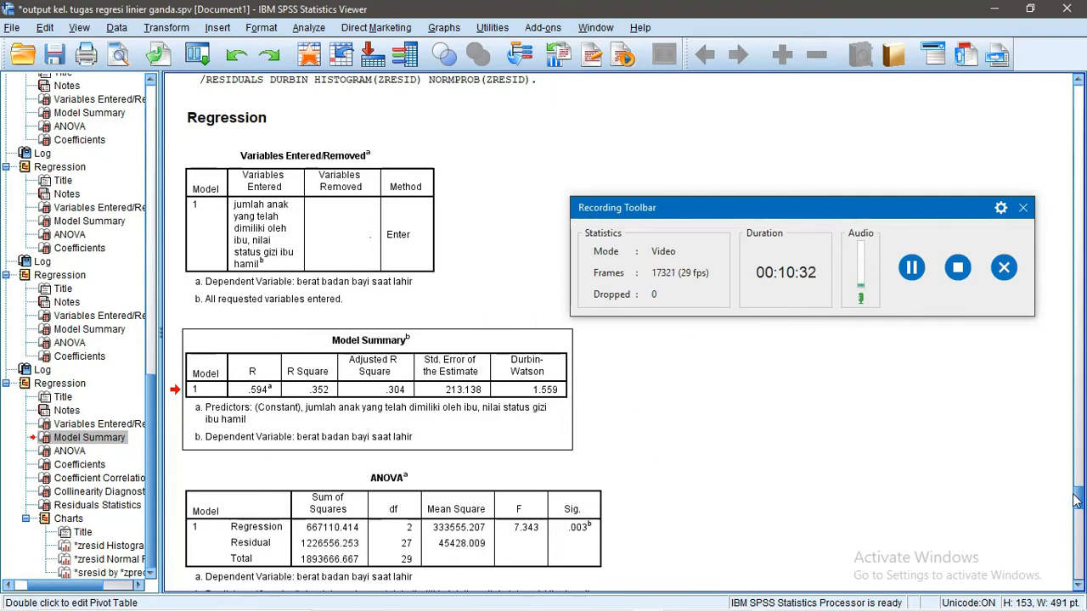
Check the significance of the regression in the newest regression's ANOVA table
scroll(574, 542, "down", 5)
left_click(574, 542)
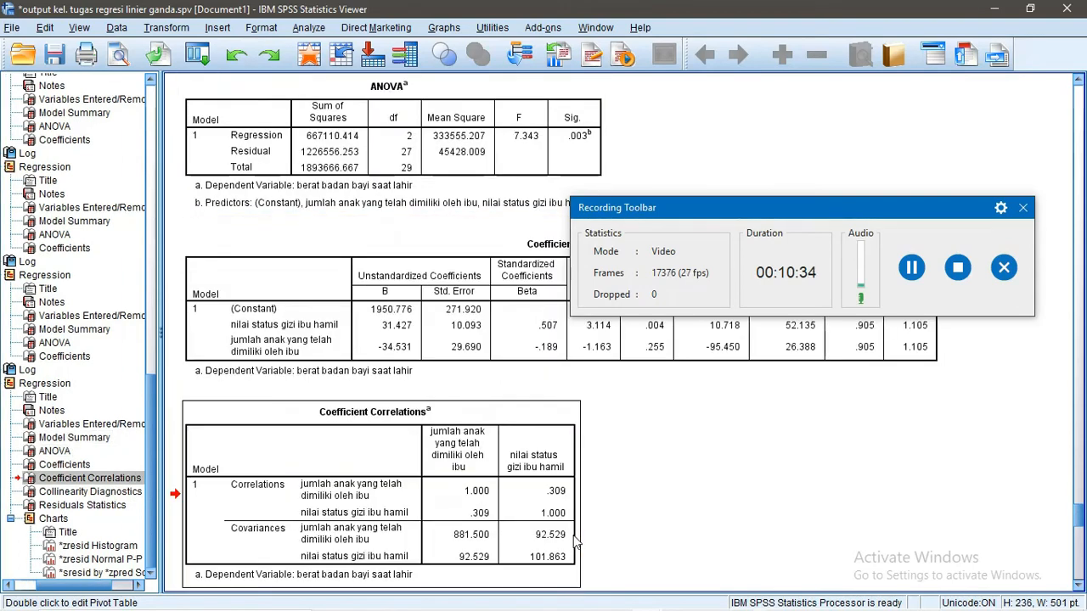
left_click(574, 170)
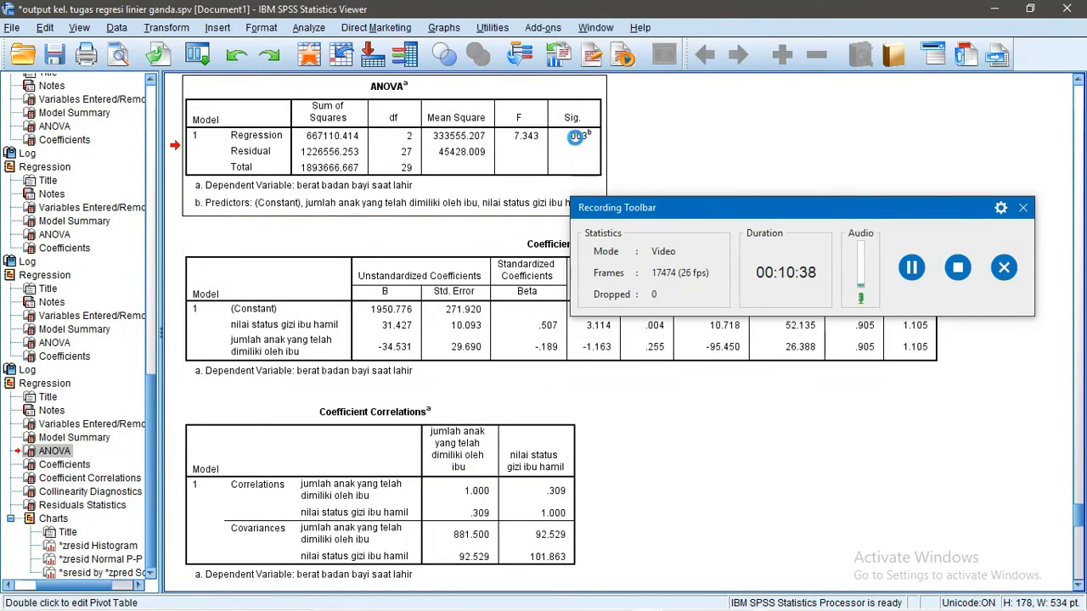
double_click(568, 140)
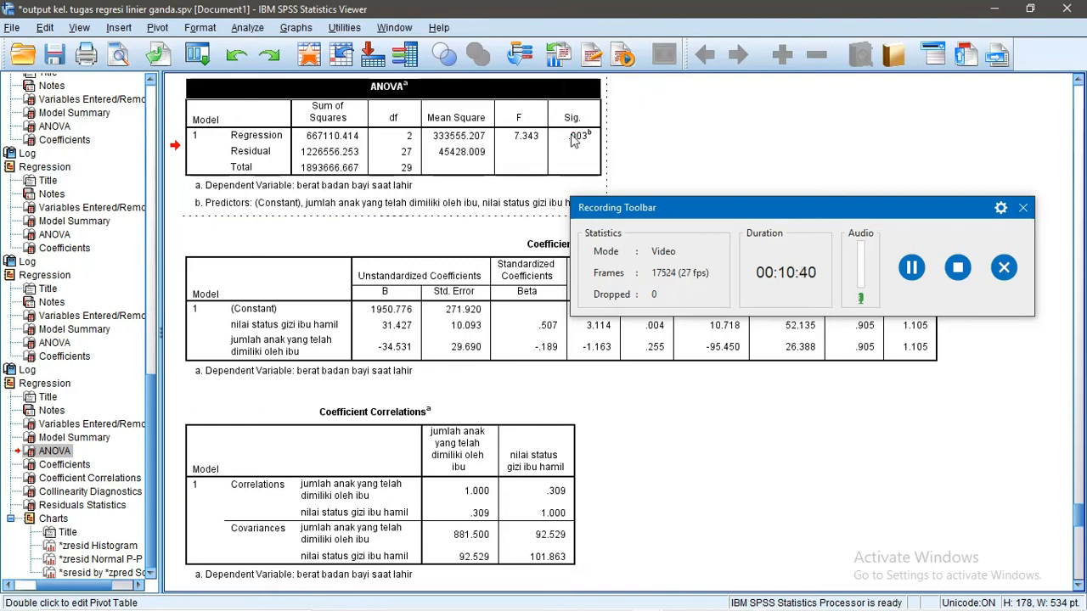
left_click(573, 139)
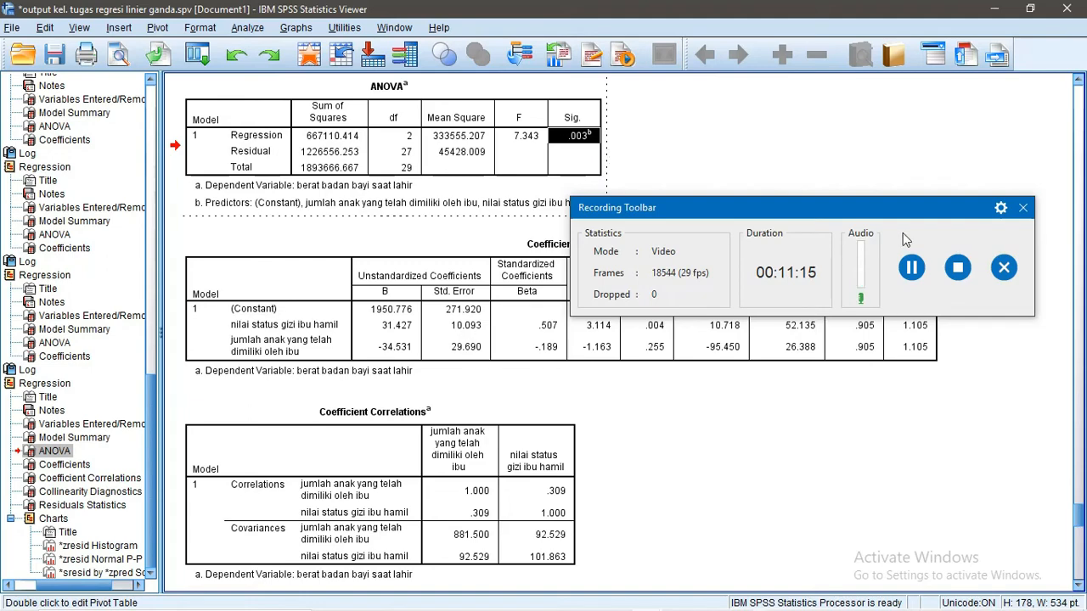
Examine the scatterplot of studentized residuals against standardized predicted values
left_click_drag(1080, 520, 1082, 584)
left_click(421, 361)
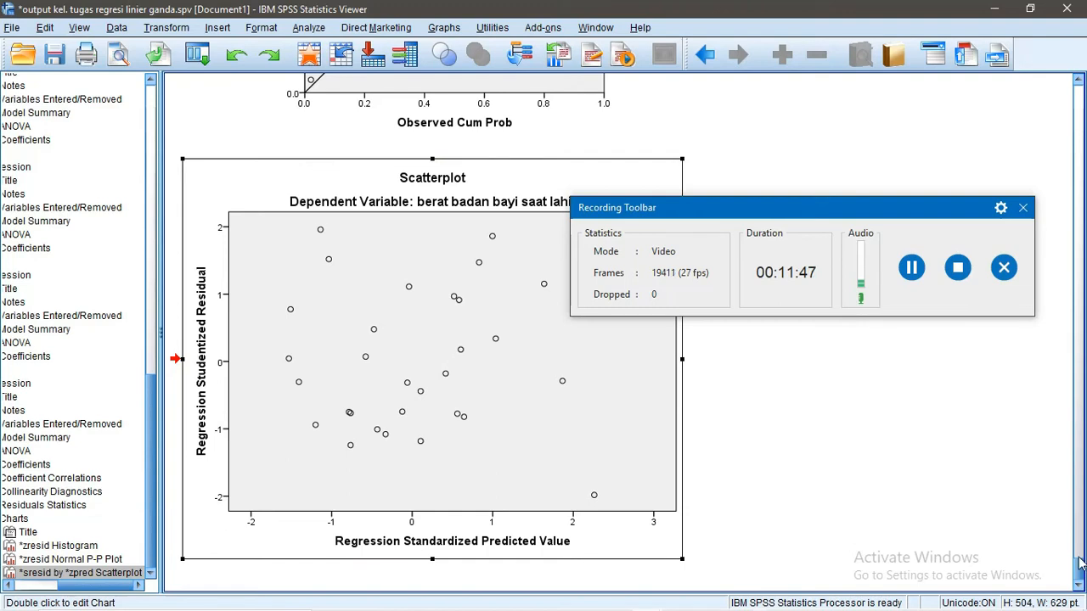
scroll(1080, 569, "up", 3)
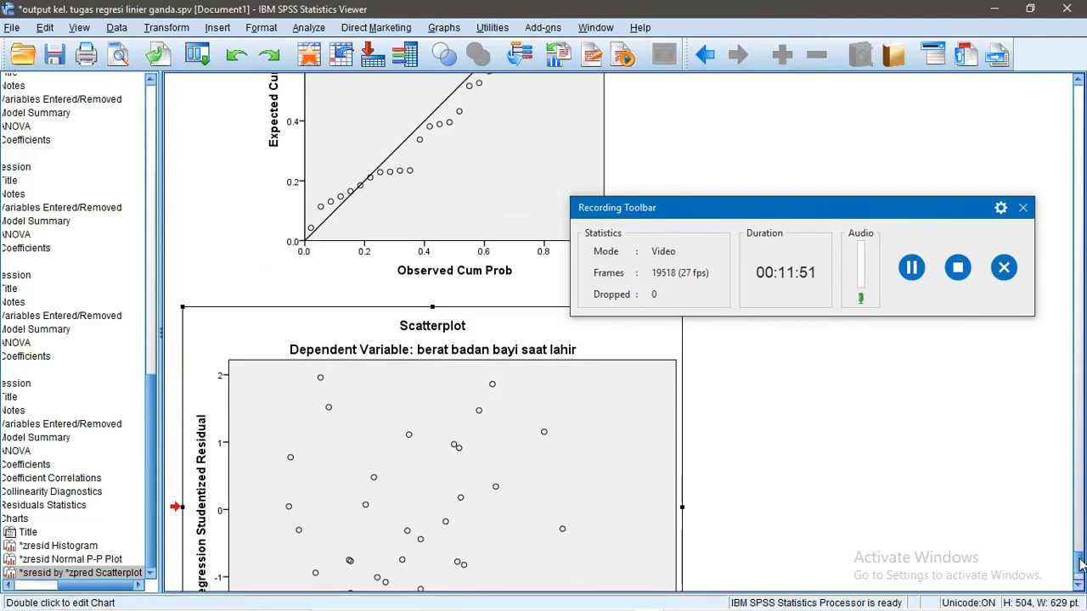
Examine the histogram and the normal P-P plot of the regression standardized residuals
scroll(1080, 560, "up", 5)
left_click_drag(1082, 545, 1081, 537)
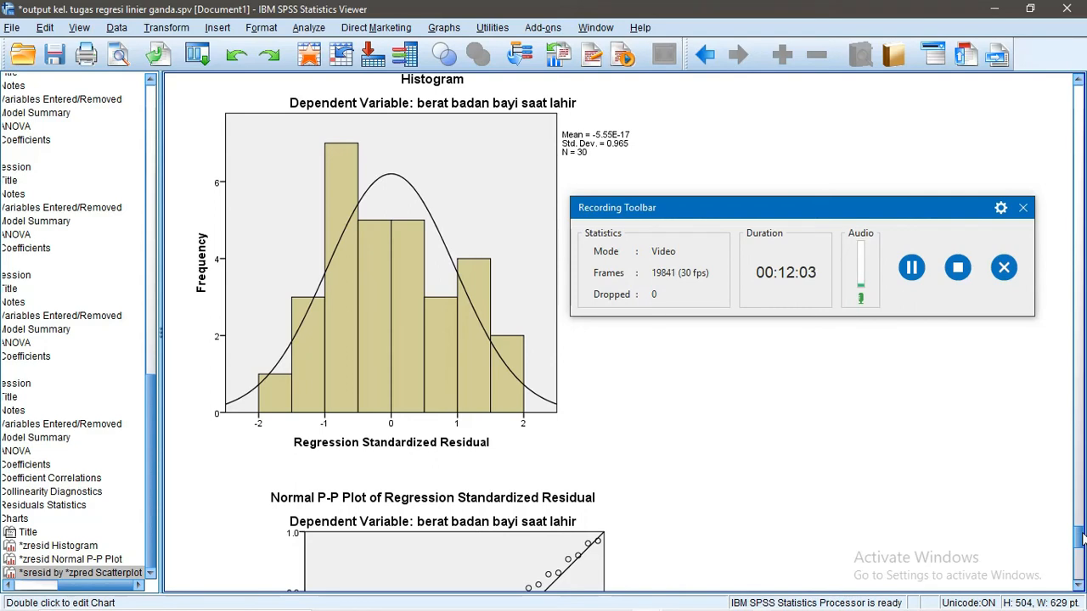
left_click_drag(1081, 536, 1083, 556)
left_click(383, 263)
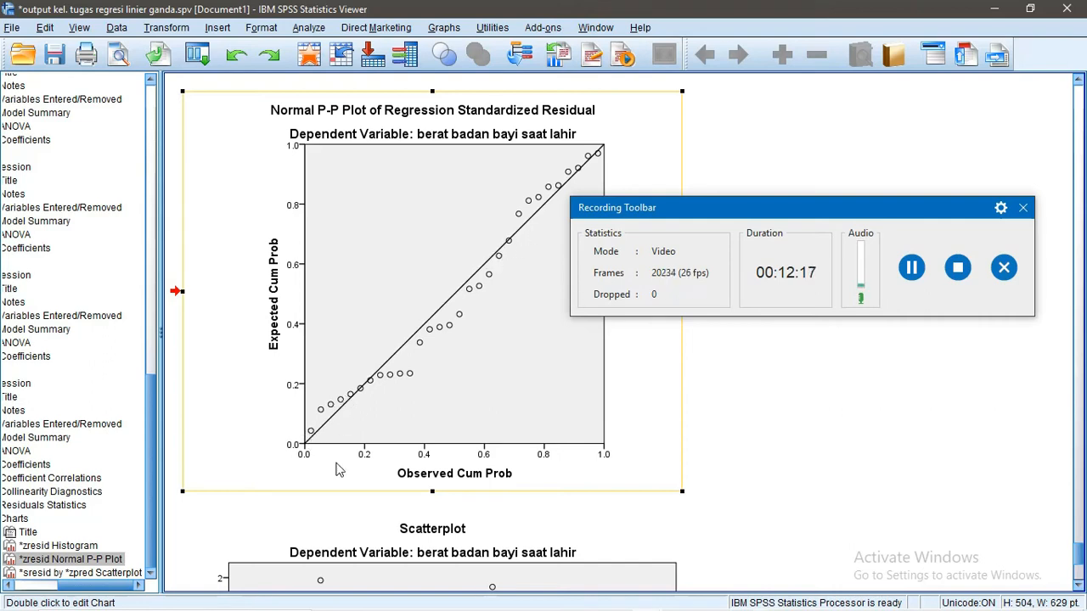
left_click(430, 436)
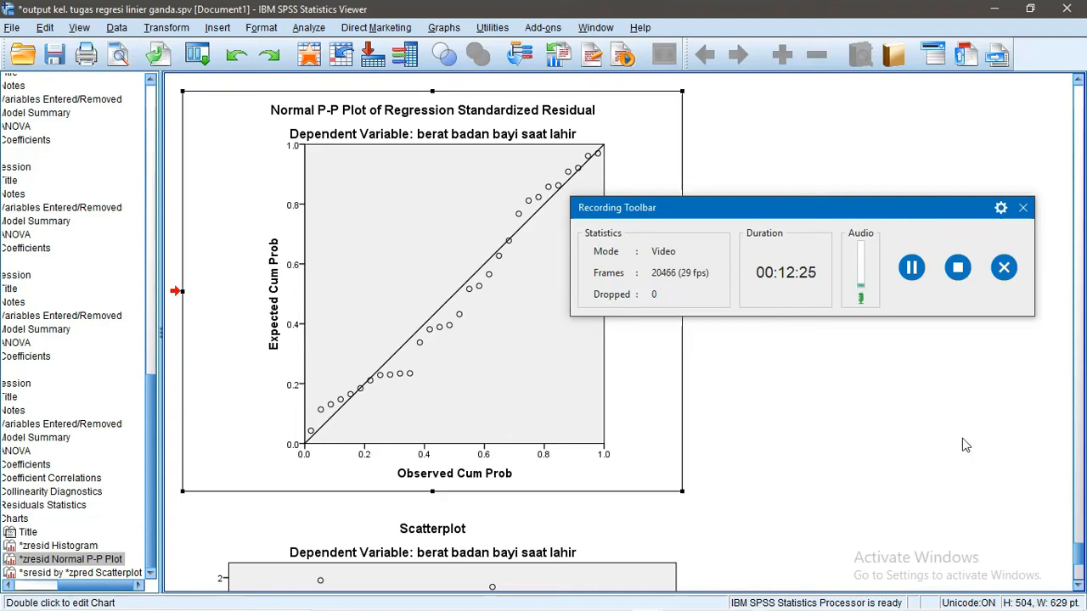
mouse_move(951, 610)
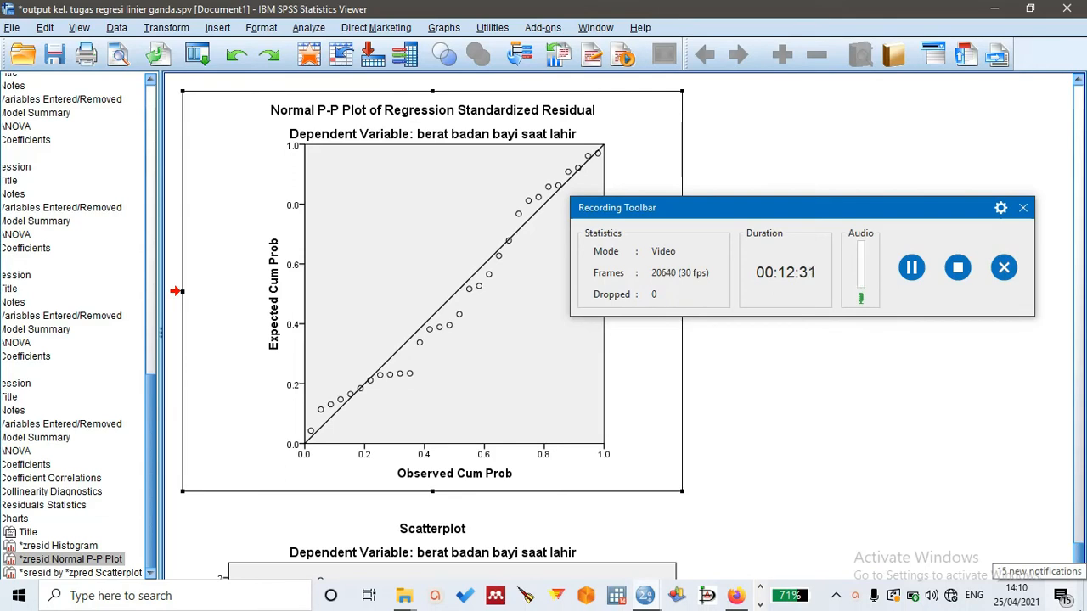
left_click_drag(1079, 559, 1079, 551)
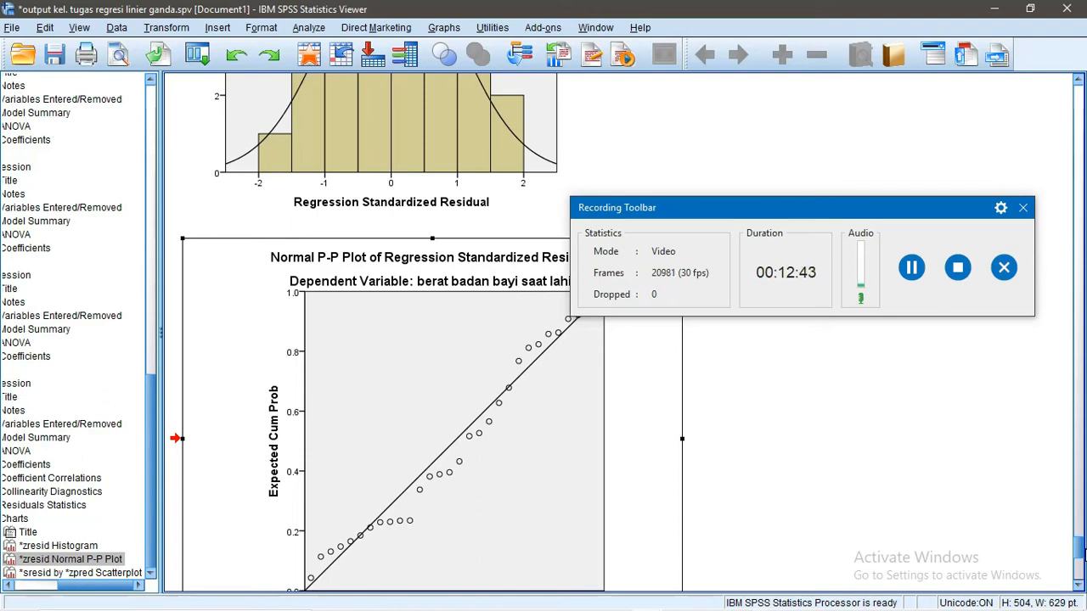
Open the newest regression's Coefficients table for editing and examine the Tolerance and VIF collinearity statistics
left_click_drag(1081, 554, 1081, 490)
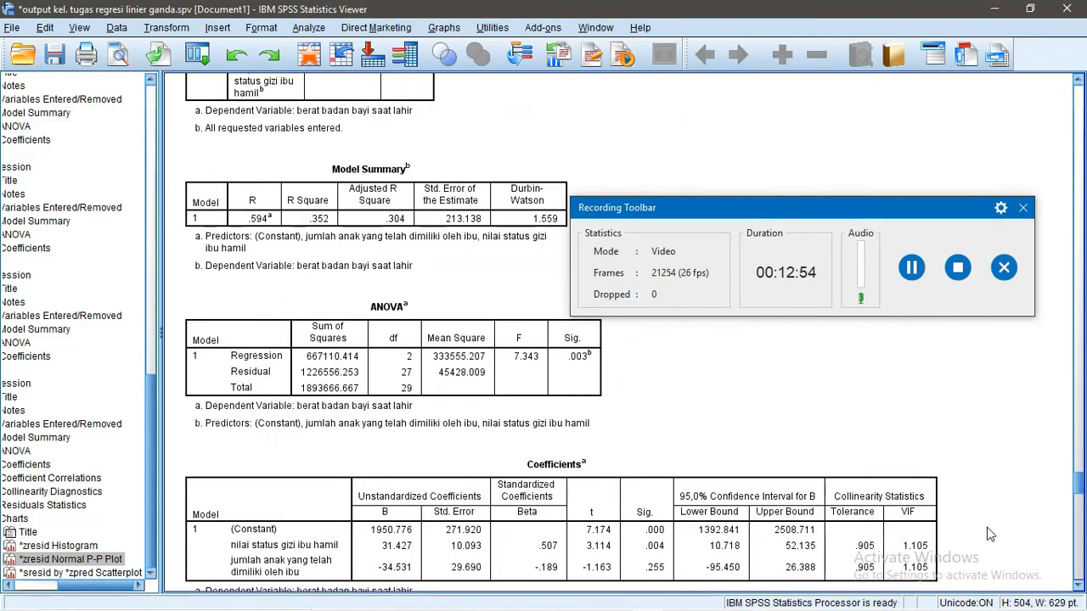
left_click(903, 552)
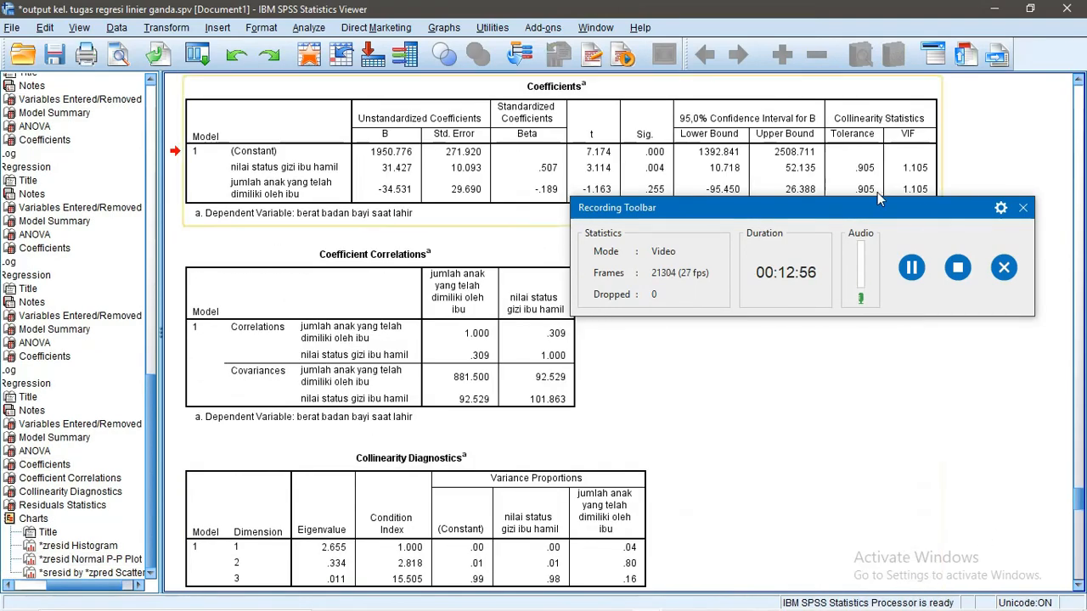
double_click(922, 175)
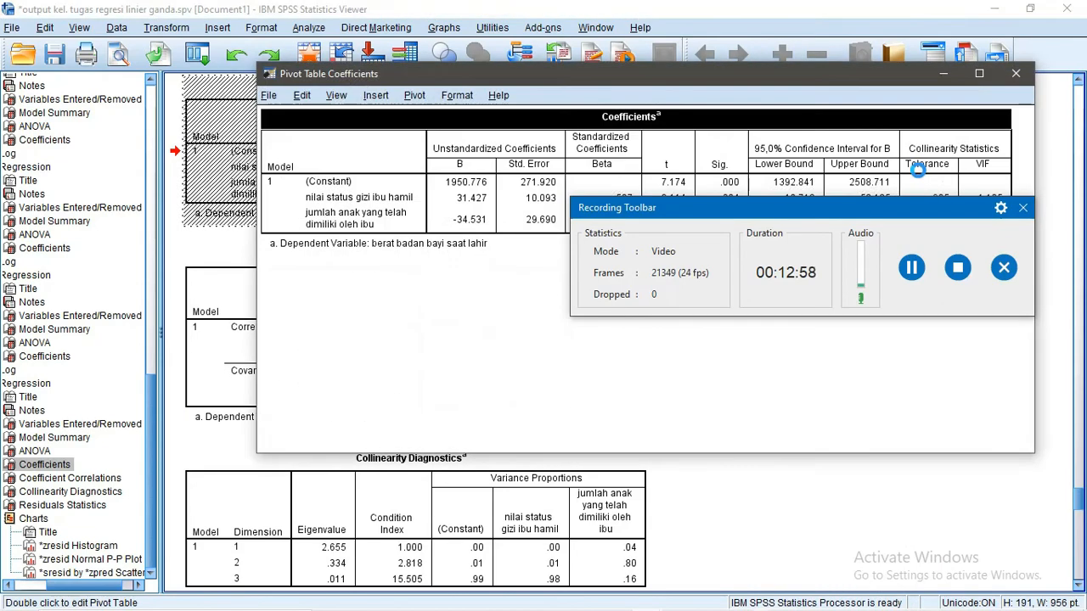
left_click_drag(965, 204, 968, 372)
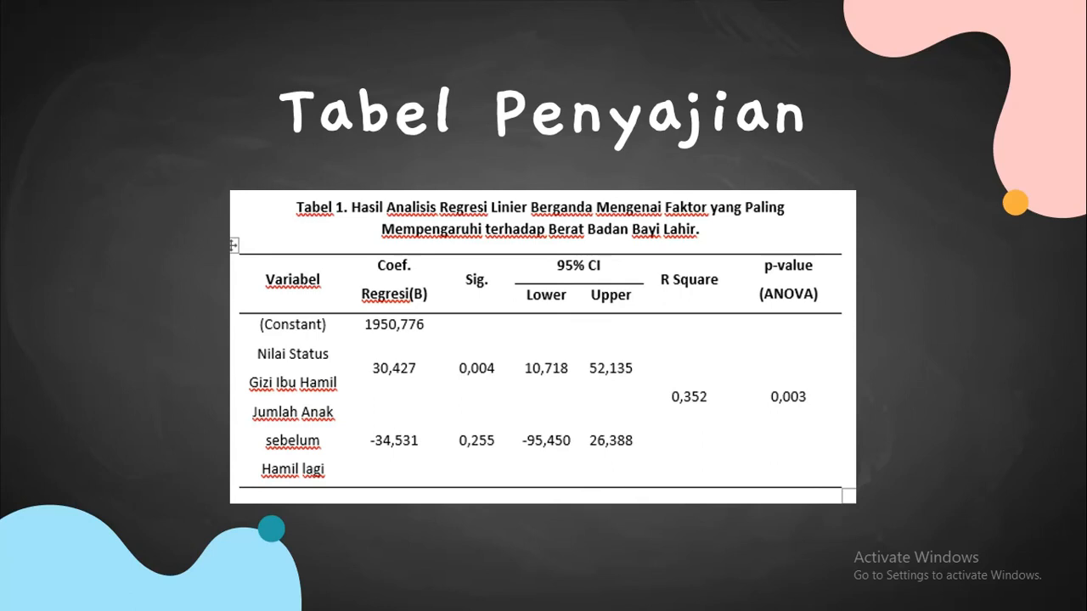
key("Right")
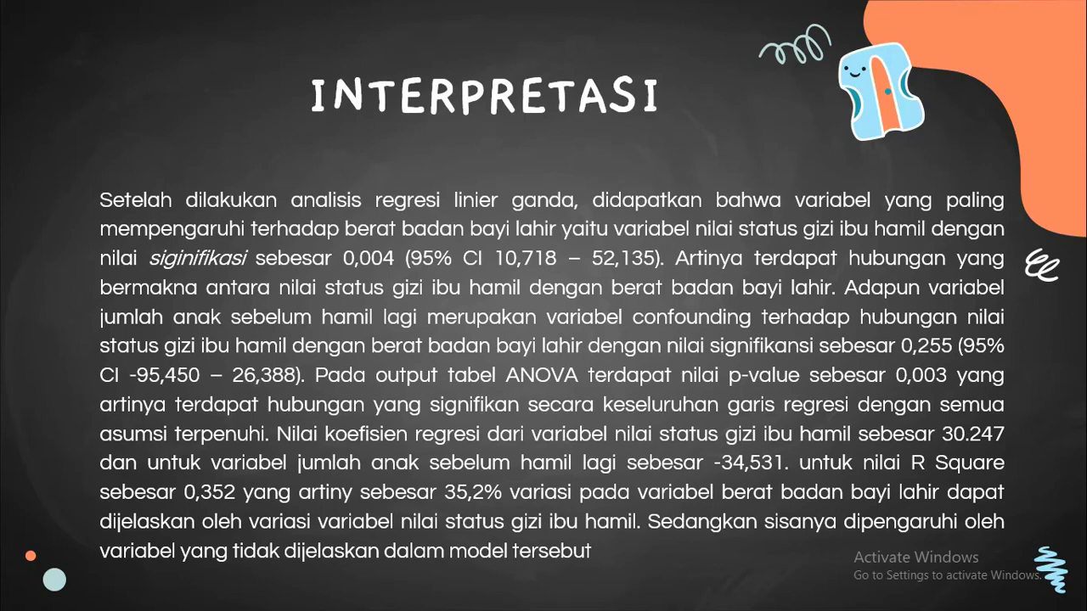